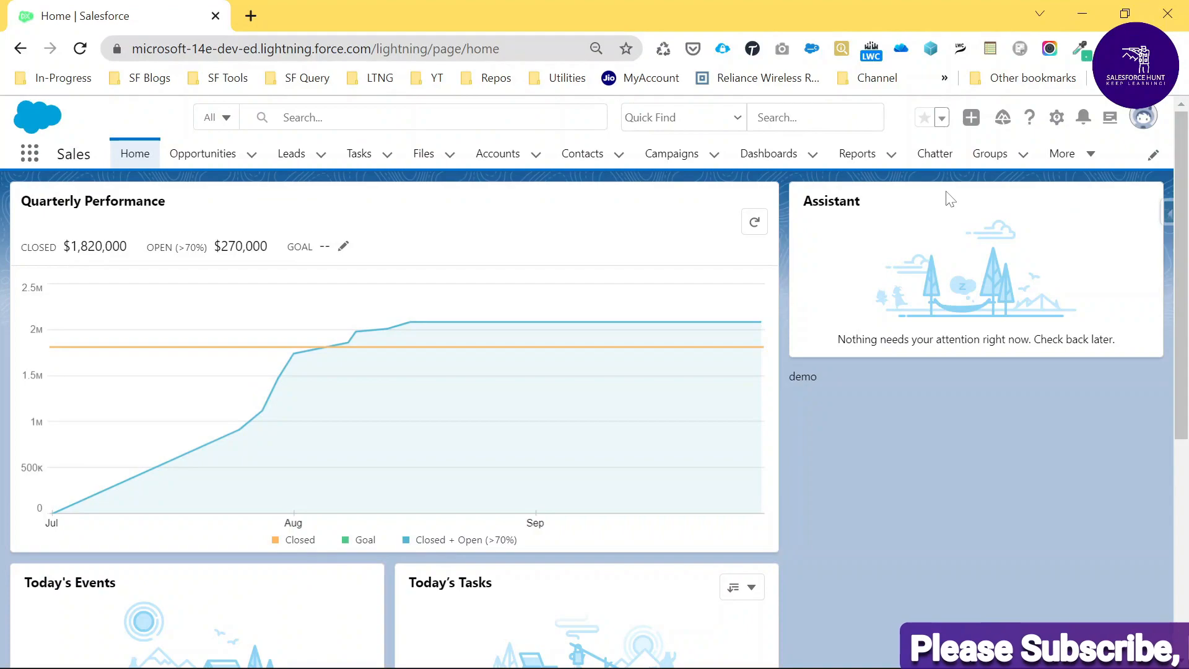
Open Setup, search Quick Find for 'duplic', and go to Duplicate Management > Matching Rules.
left_click(1057, 119)
left_click(1003, 172)
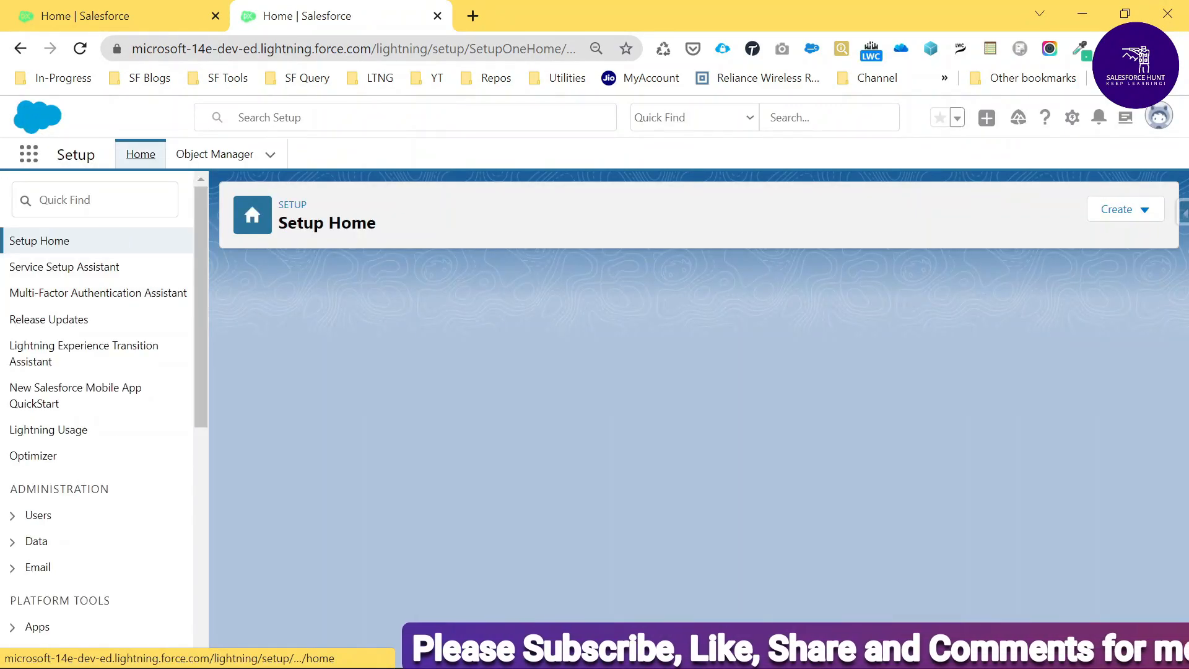
left_click(94, 200)
type("du")
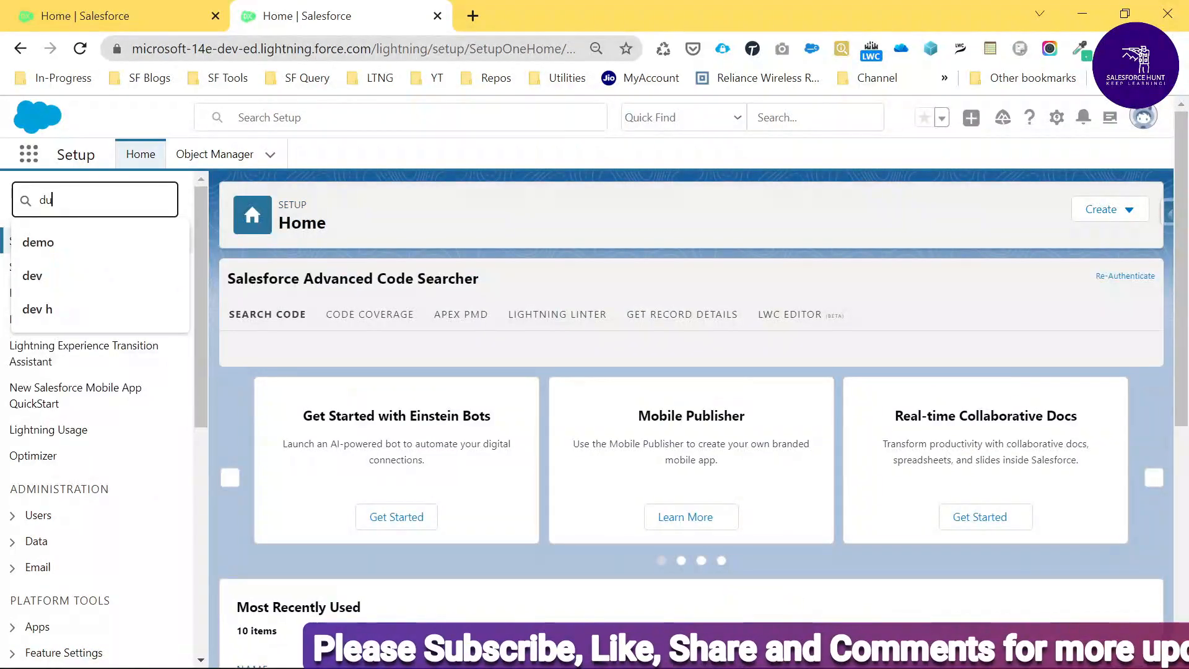
type("plic")
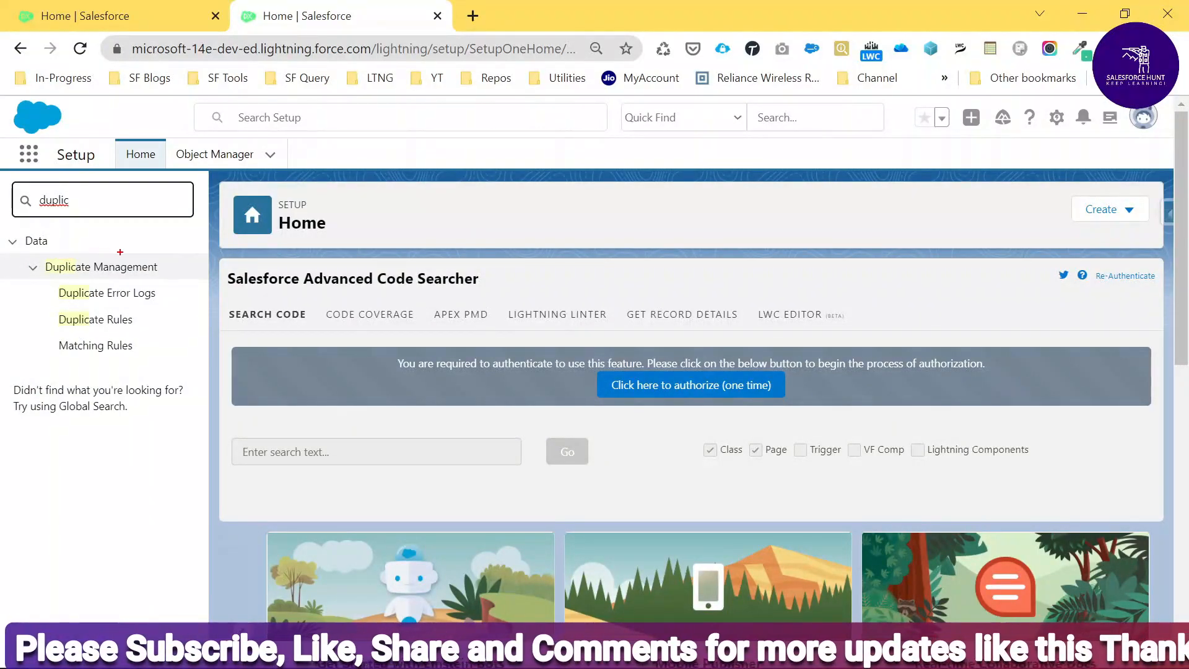
left_click_drag(58, 250, 161, 250)
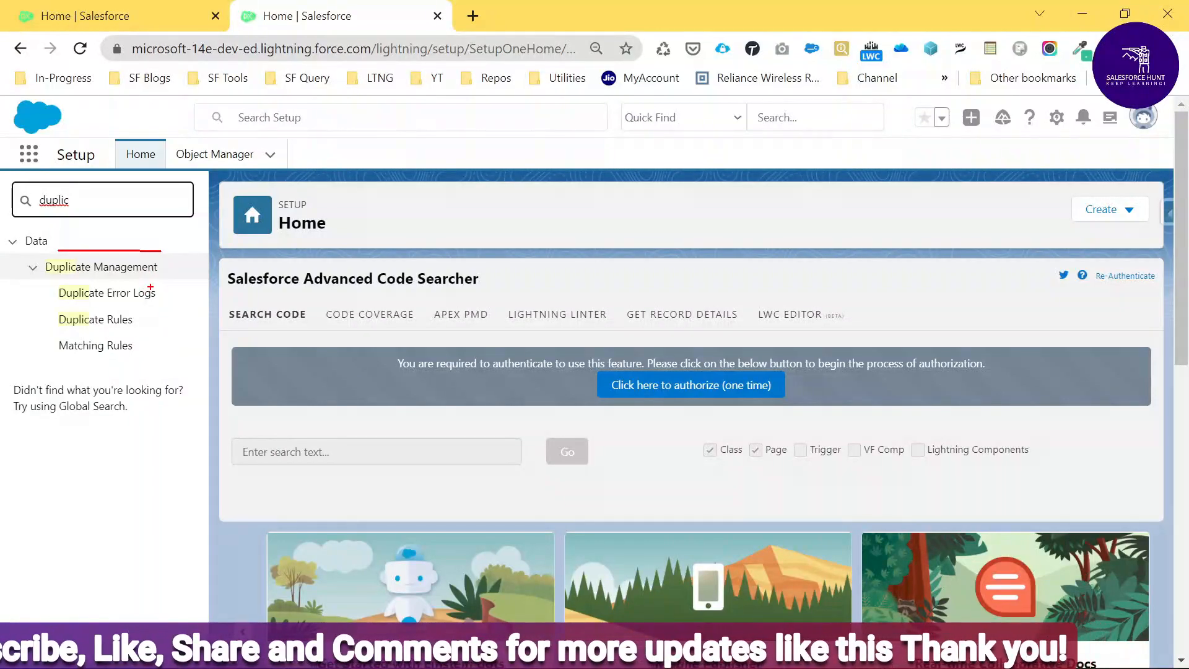
mouse_move(150, 287)
left_mouse_down()
mouse_move(164, 303)
mouse_move(183, 280)
left_mouse_up()
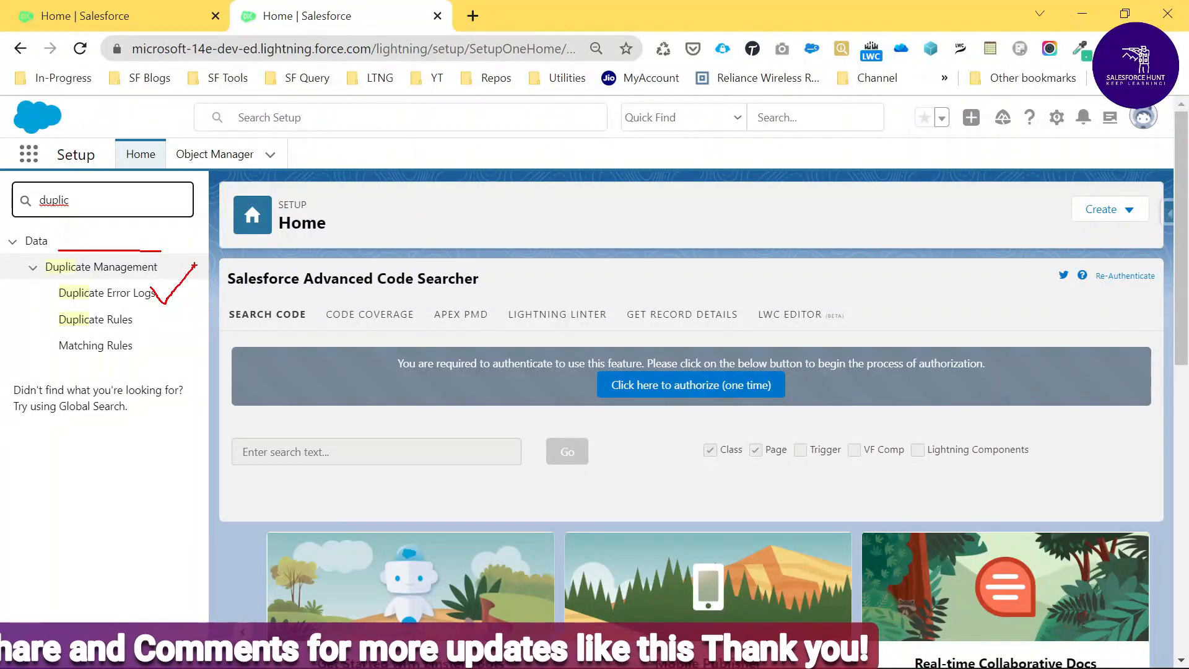
left_click_drag(84, 332, 126, 306)
left_click_drag(101, 358, 147, 322)
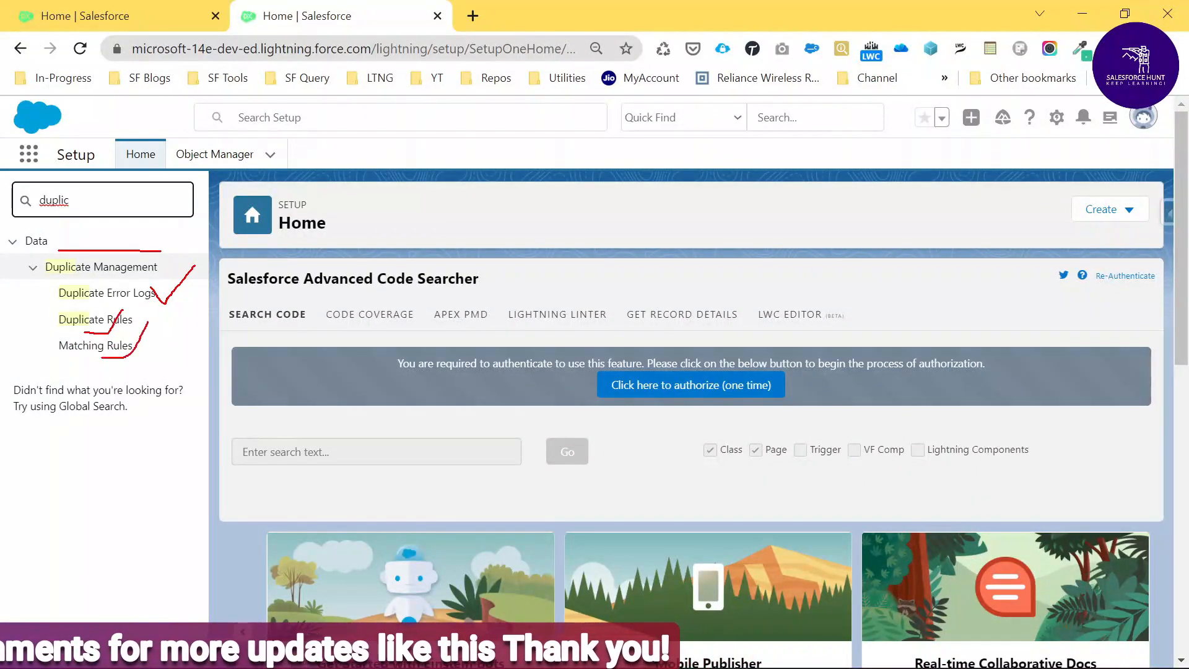
key("Escape")
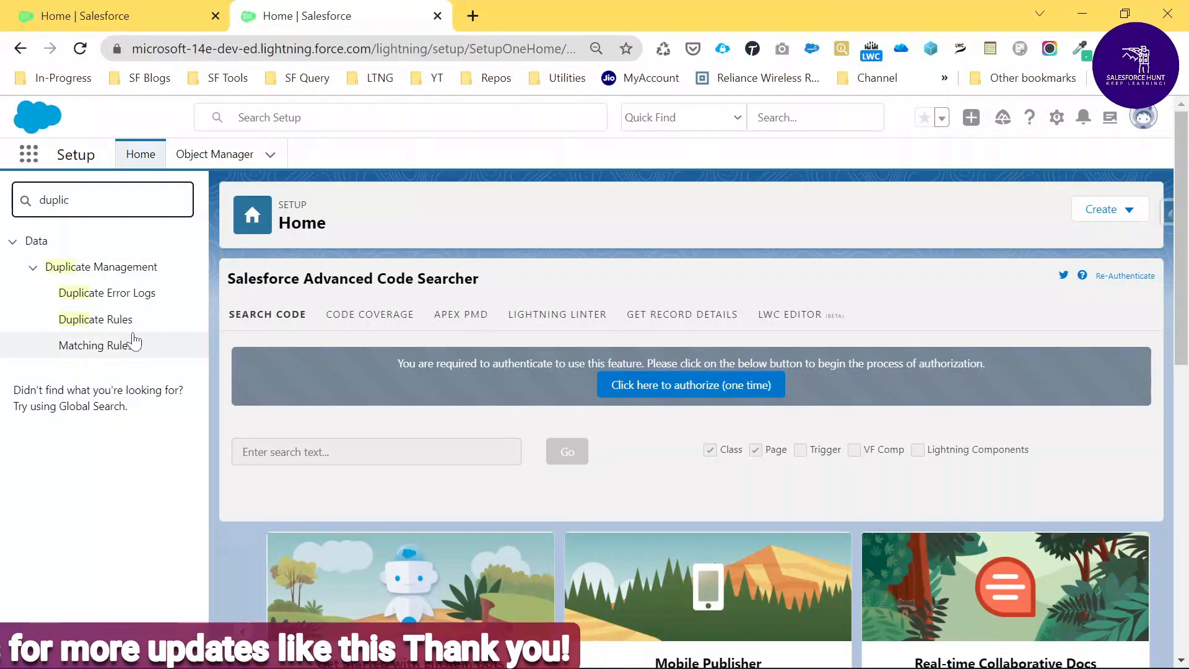
left_click(96, 350)
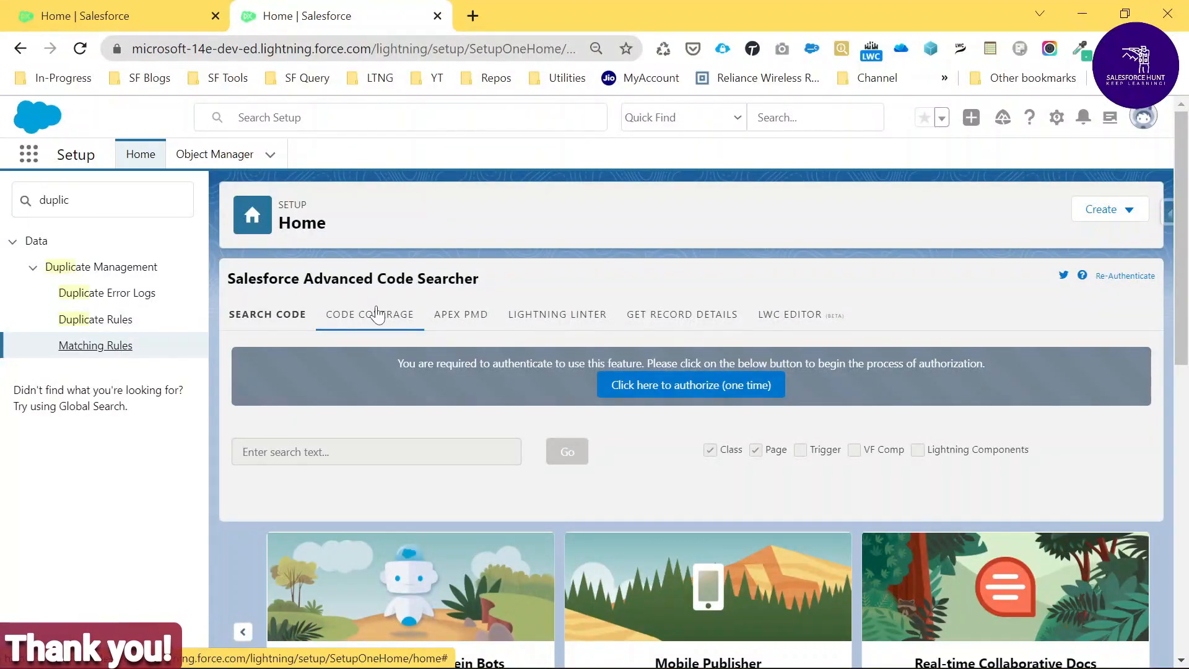
left_click(96, 345)
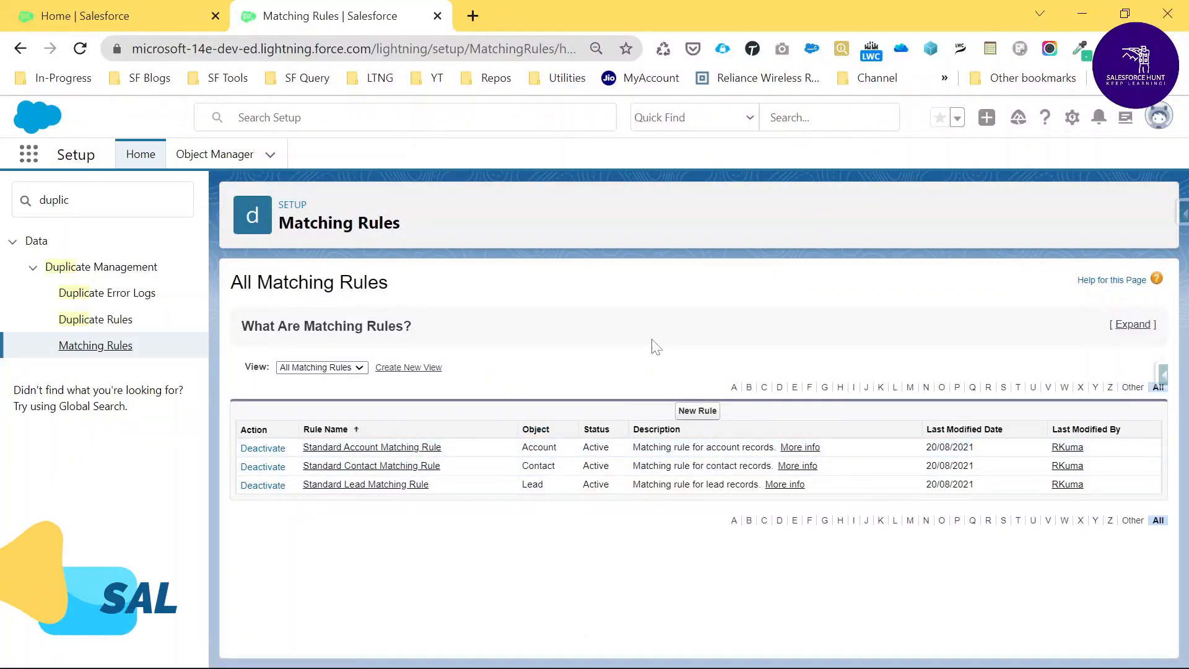
Start a new matching rule on the Account object and continue to its configuration step.
left_click(707, 412)
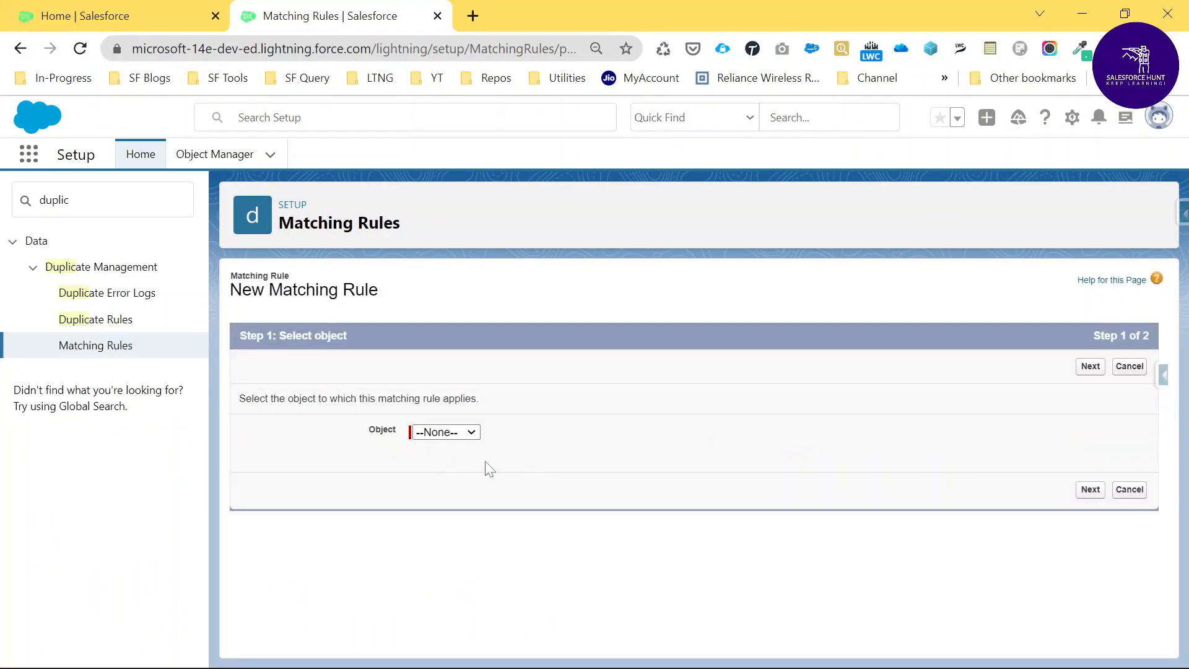
left_click(451, 433)
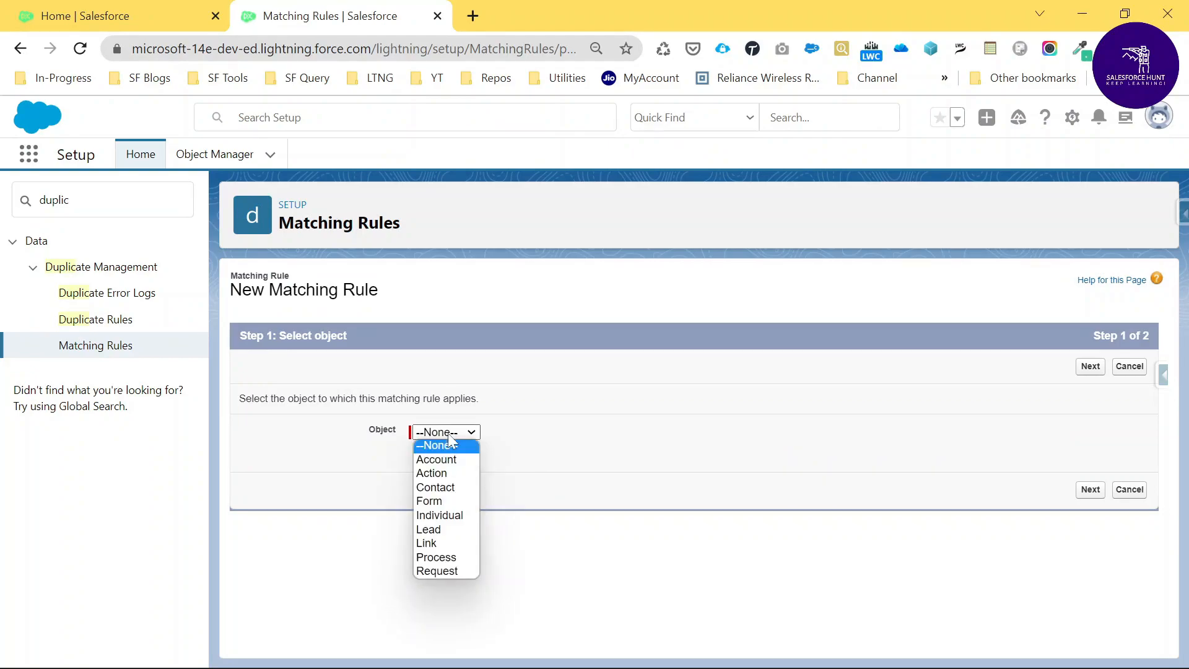
left_click(449, 465)
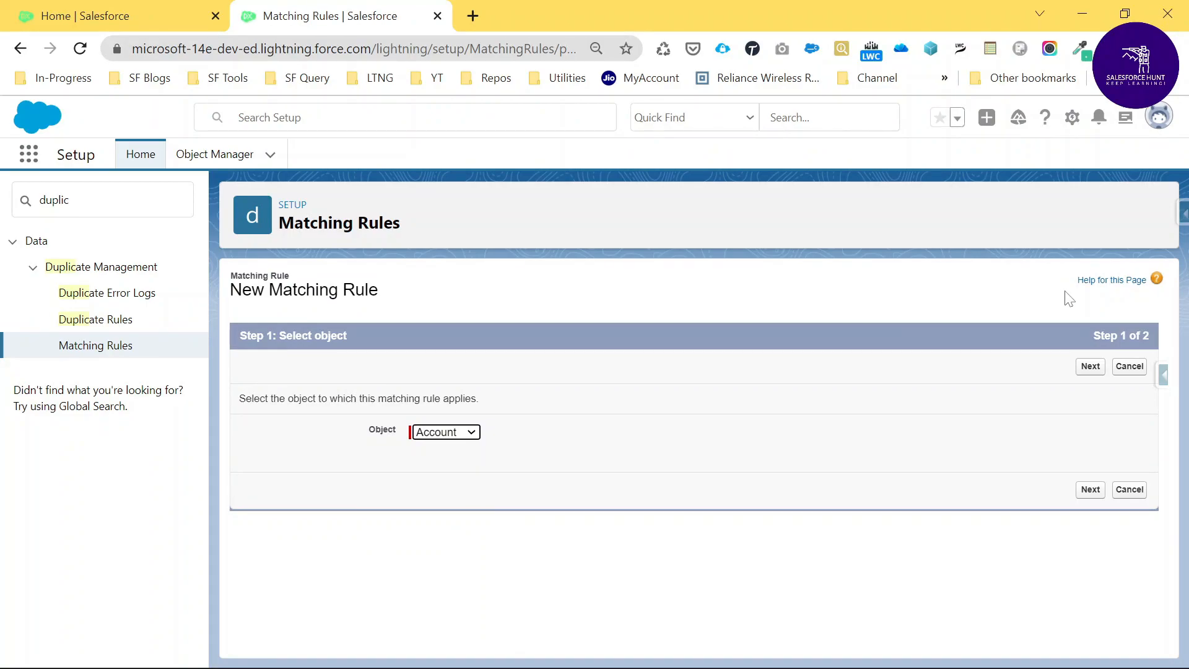
left_click(1090, 366)
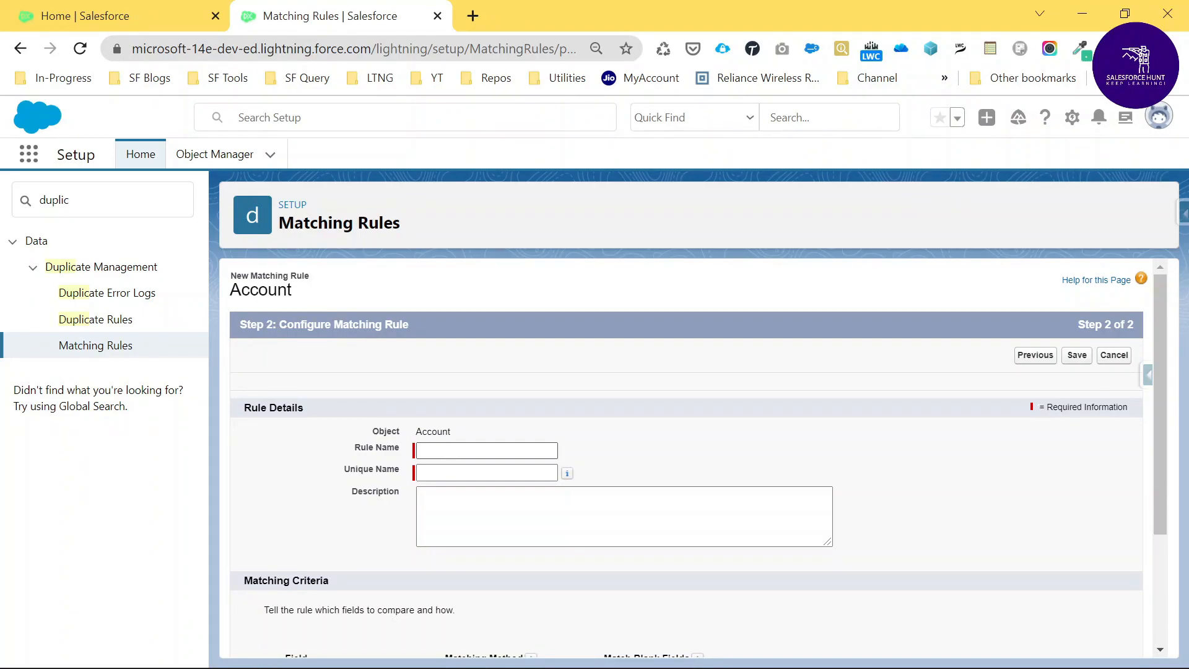
Name the rule 'Account Rule' (unique name Account_Rule) with description 'This is demo'.
left_click(487, 450)
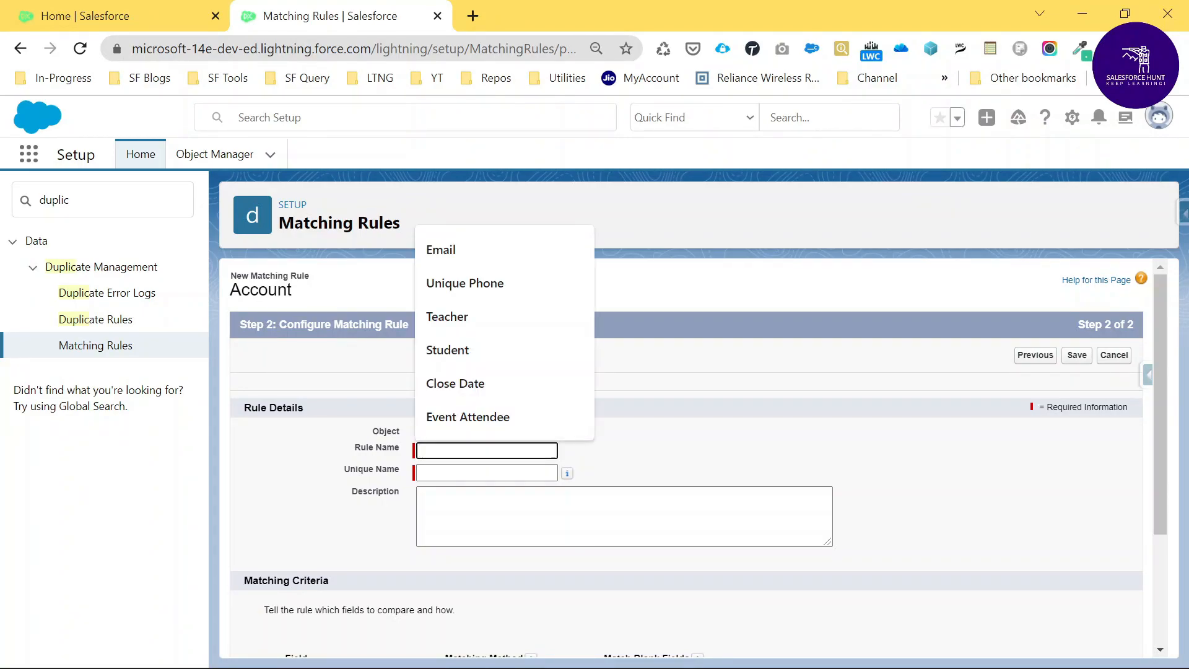
type("Account")
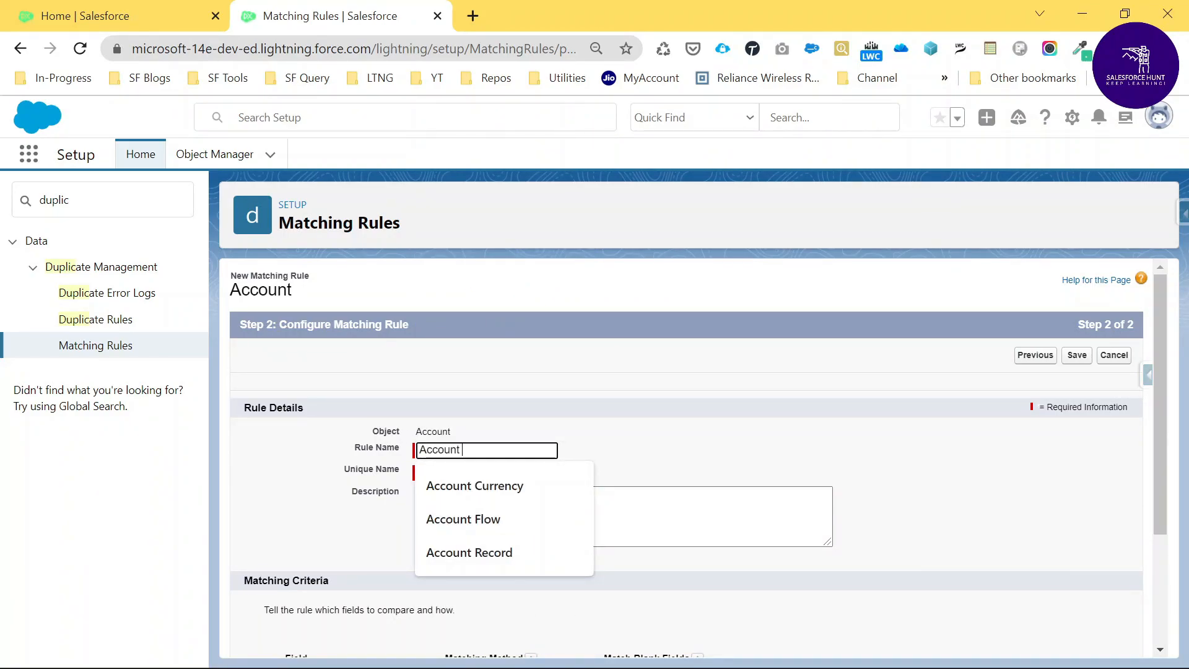
type(" RUles")
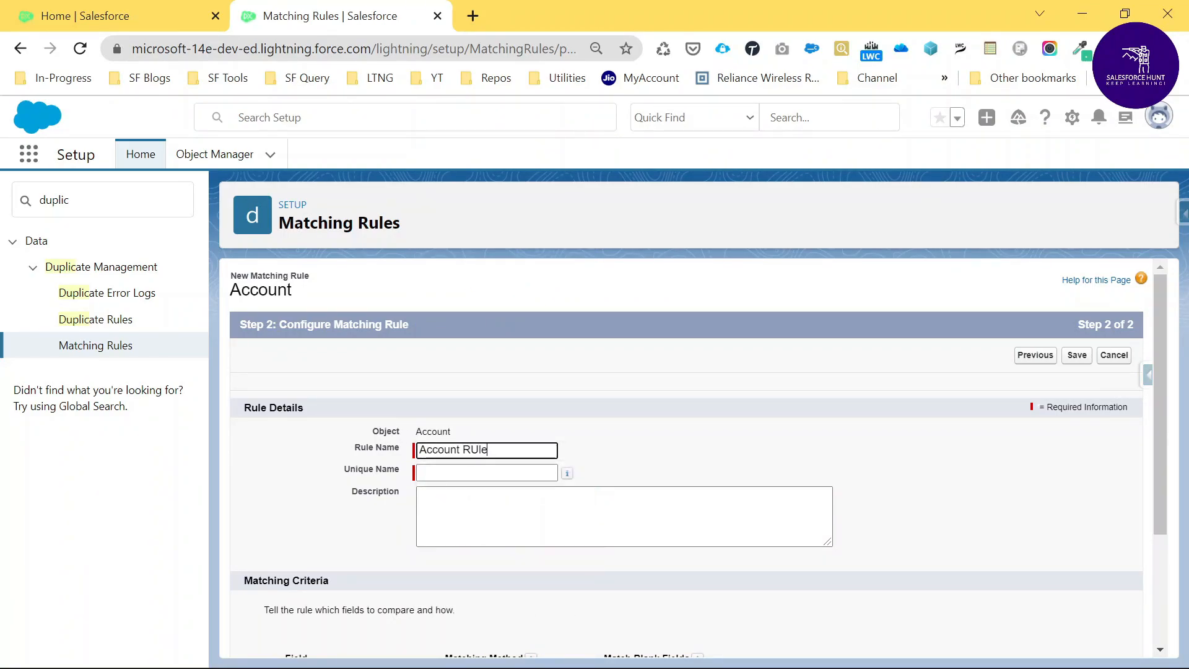
key("BackSpace")
type("ul")
key("Tab")
key("Tab")
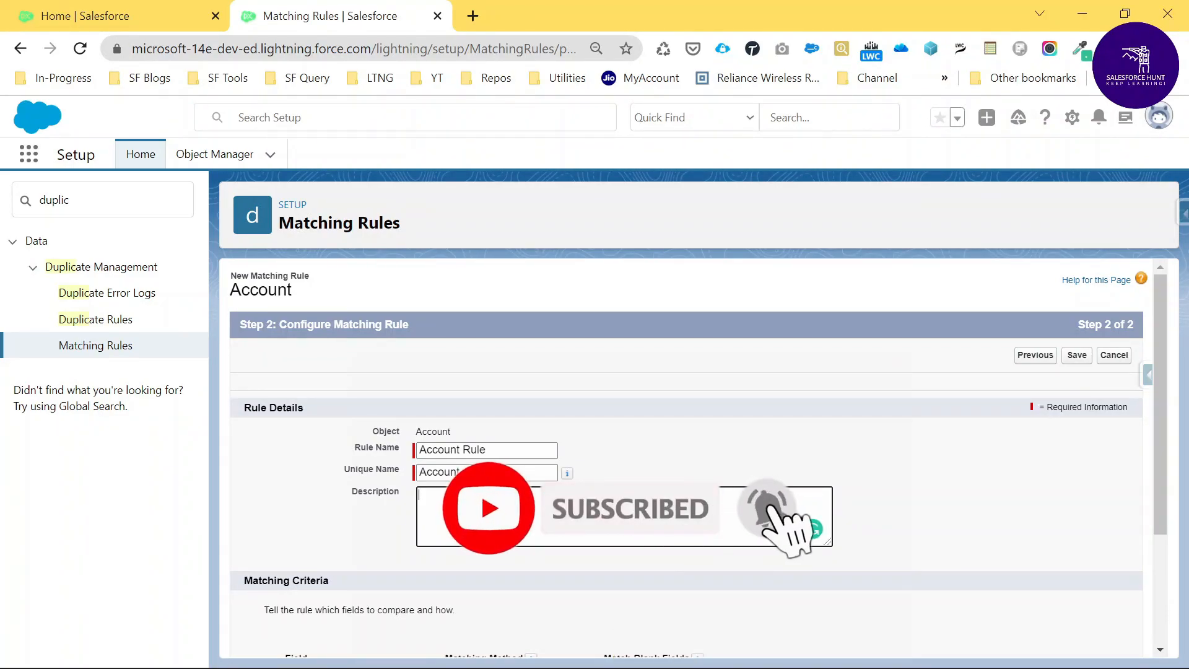
type("This i")
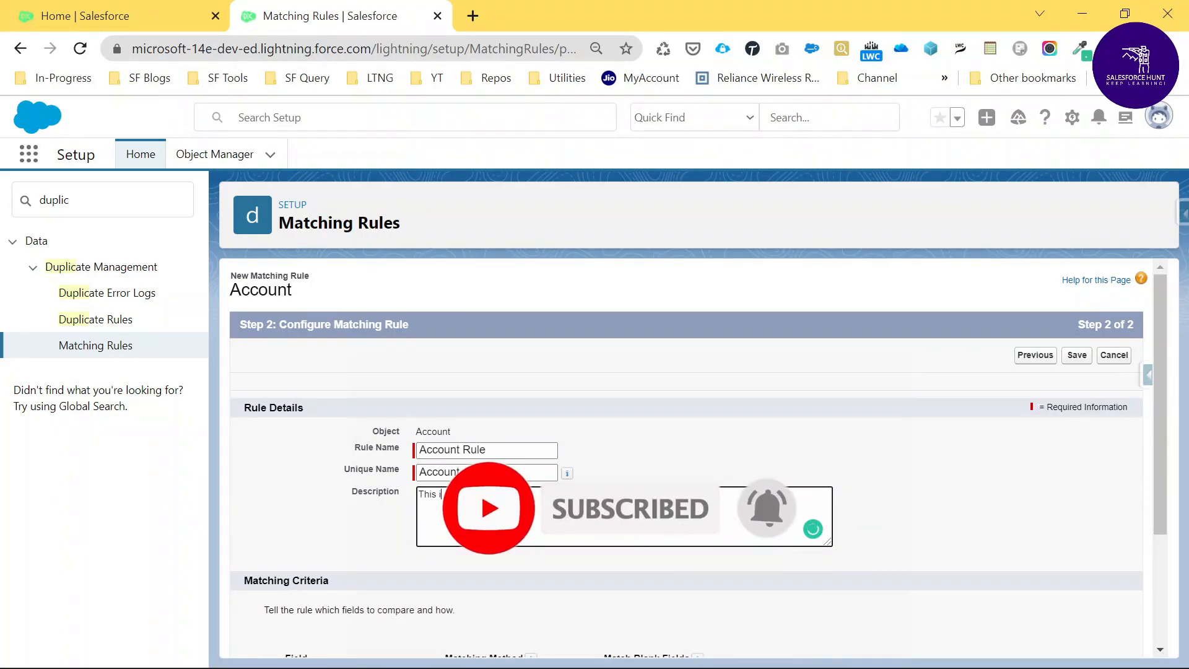
type("s demo")
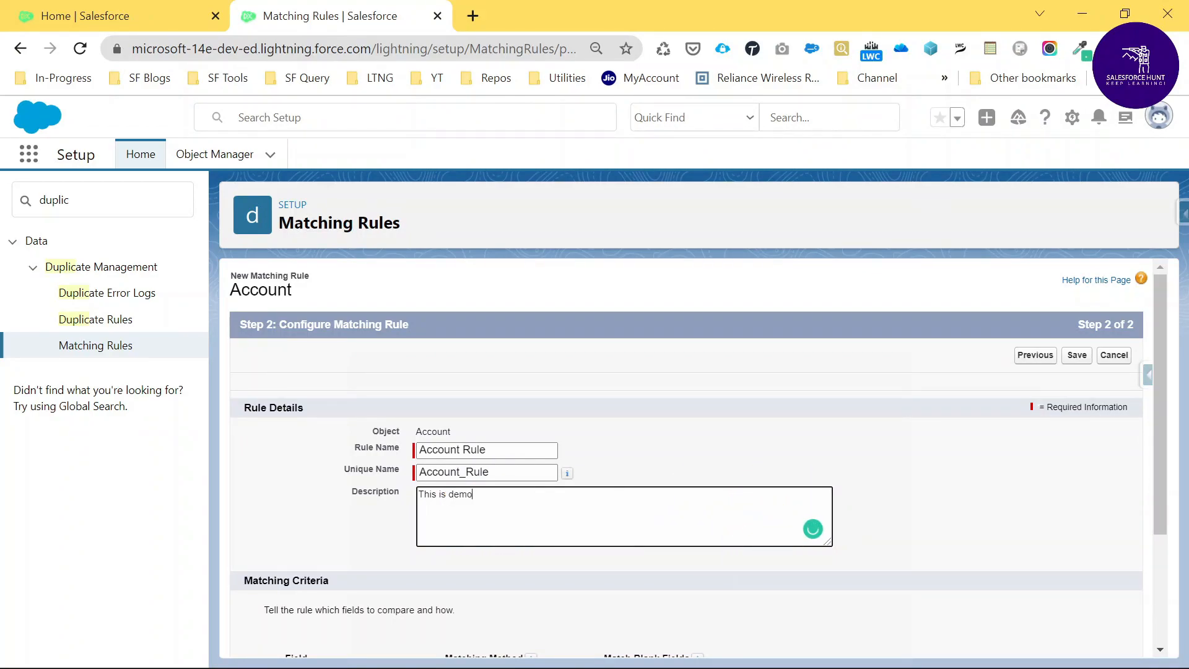
Set the matching criteria to an exact match on Phone and save the matching rule.
scroll(746, 495, "down", 3)
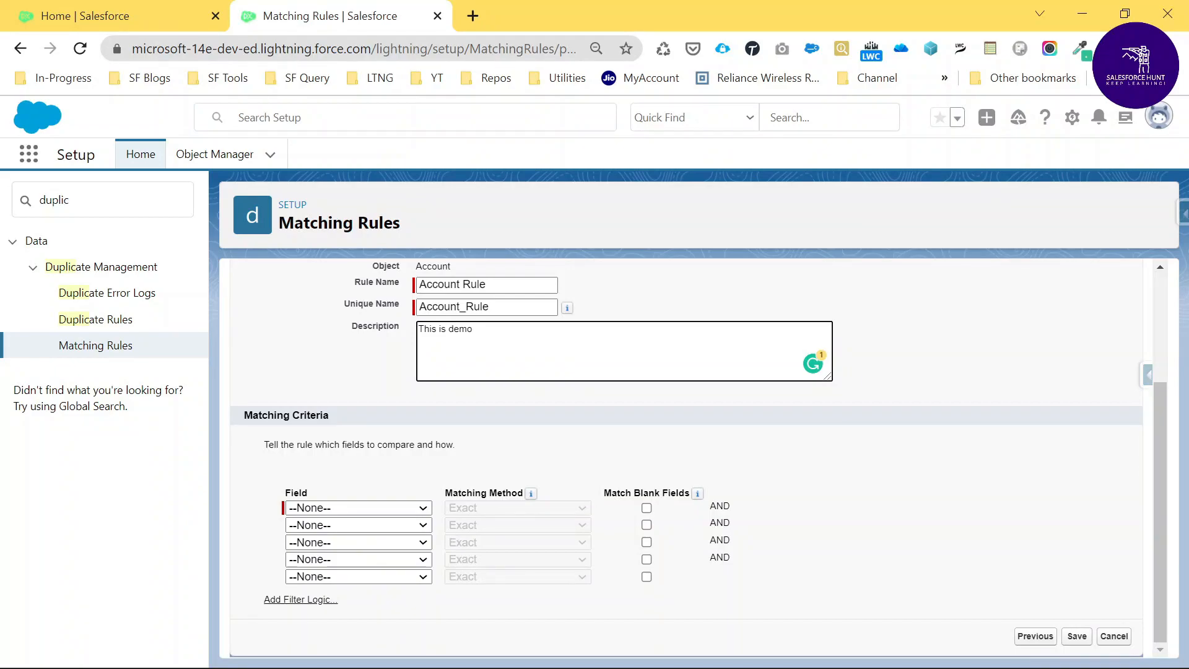
left_click(324, 511)
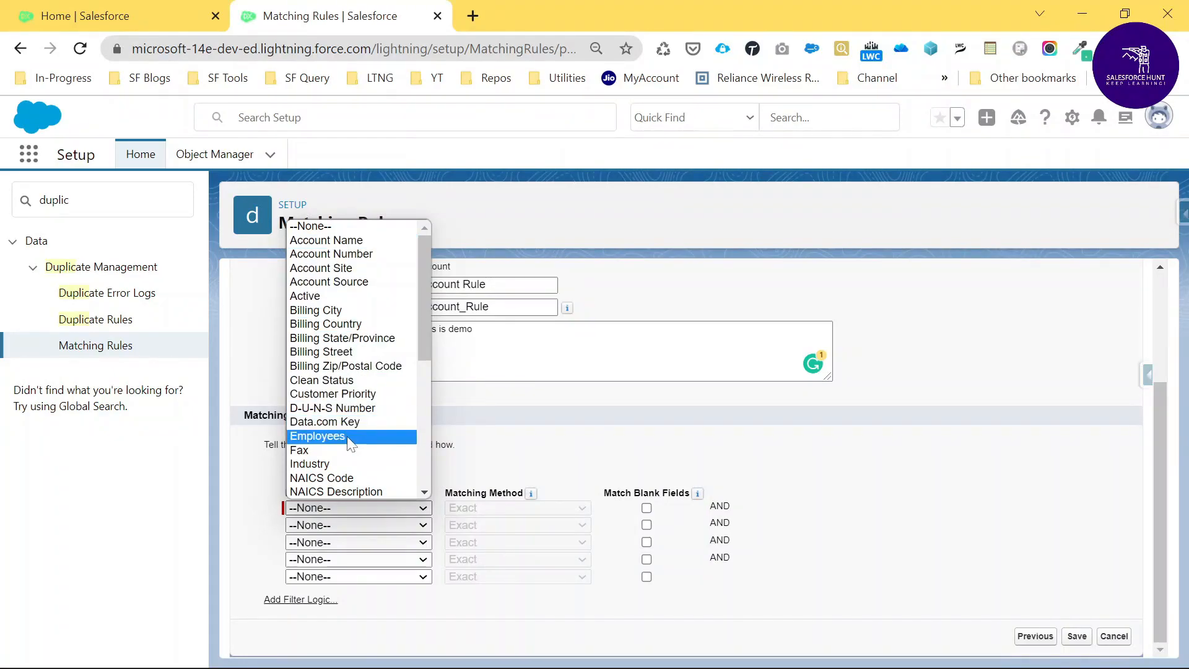
key("p")
key("p")
key("Return")
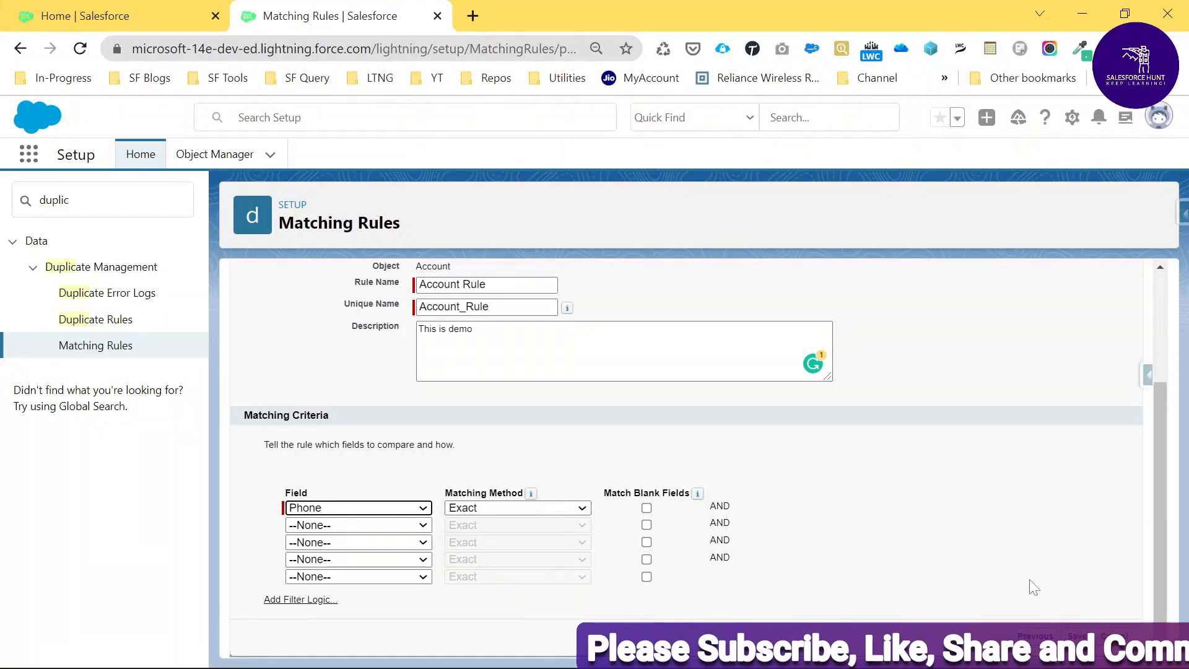
left_click(1076, 636)
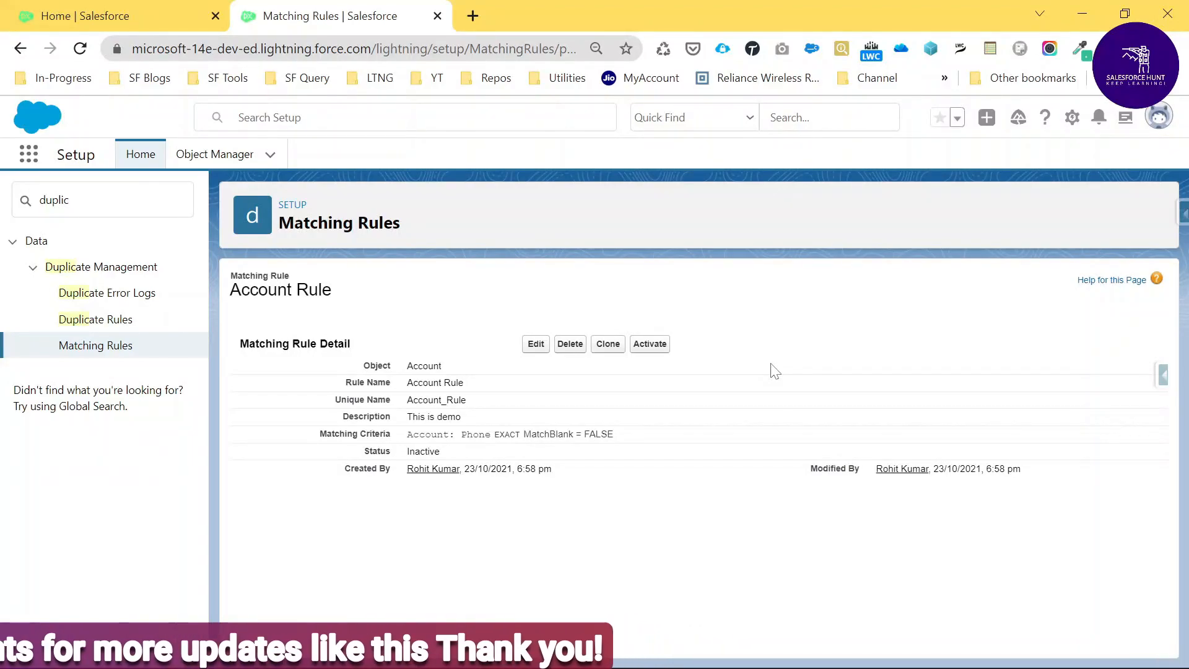
Activate Account Rule, confirm and dismiss the activation notices, then open Duplicate Rules.
left_click(655, 348)
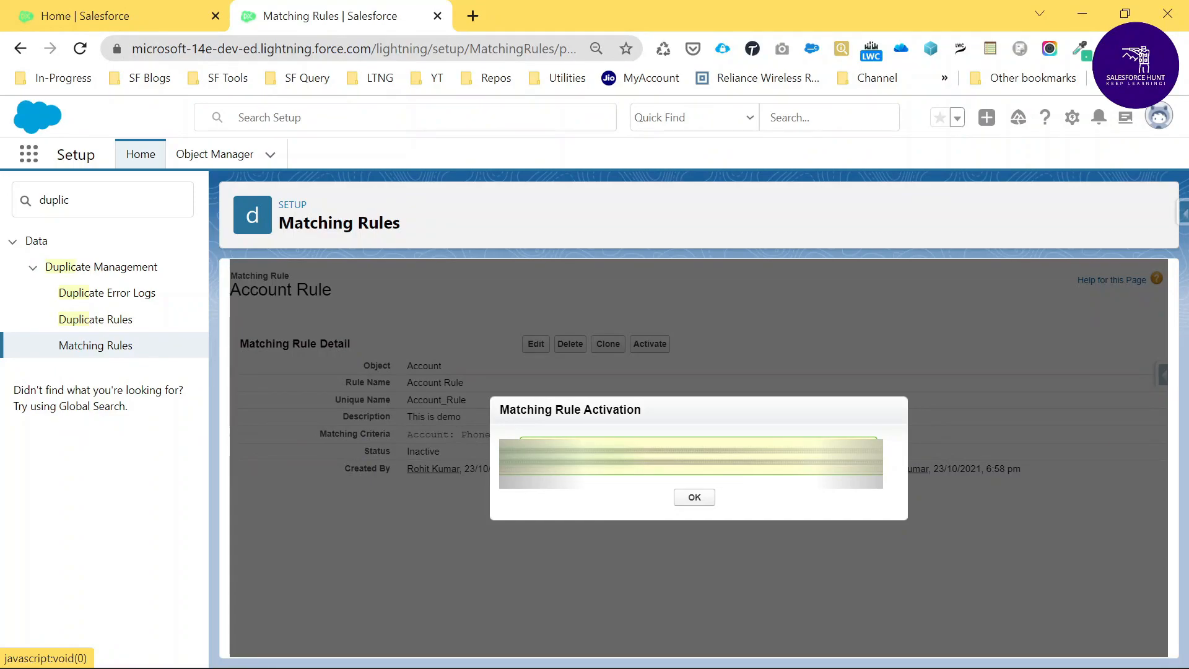
left_click(694, 498)
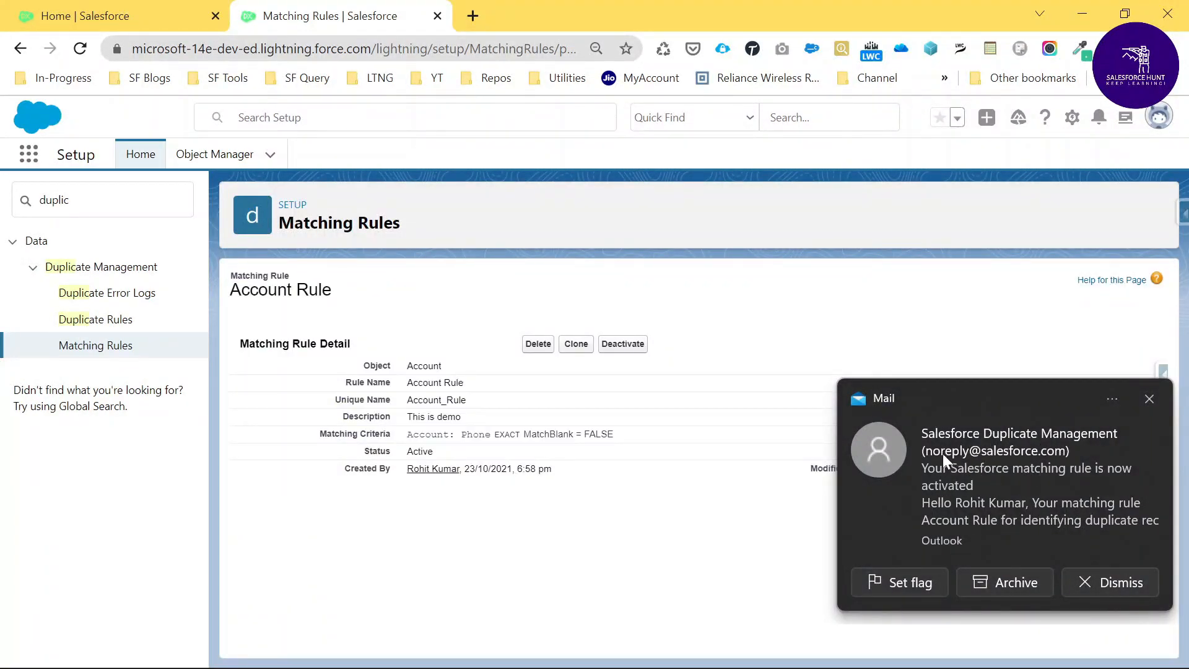
left_click(1101, 588)
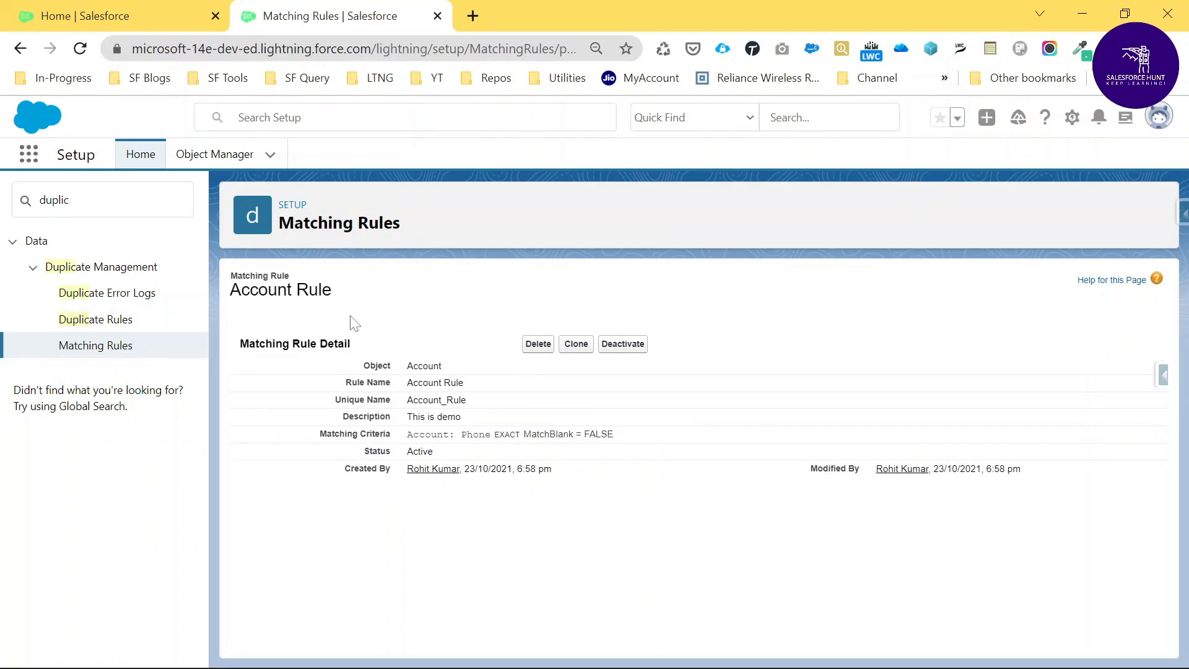
left_click(94, 320)
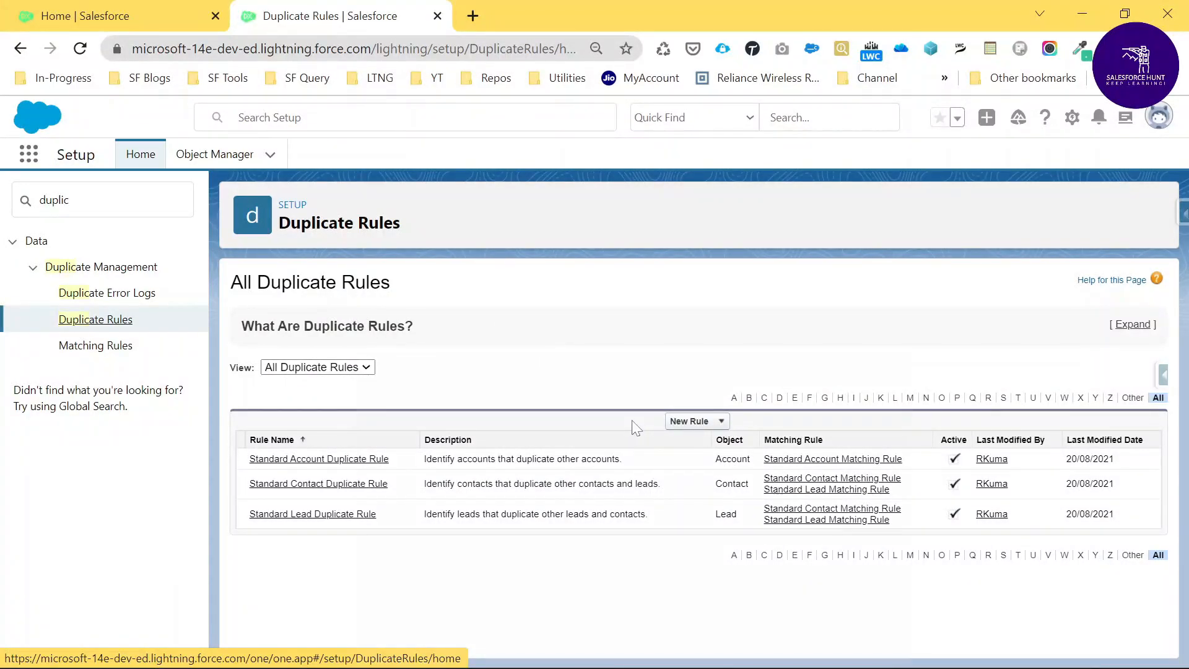
Create a new Account duplicate rule named 'Account Rule'.
left_click(688, 427)
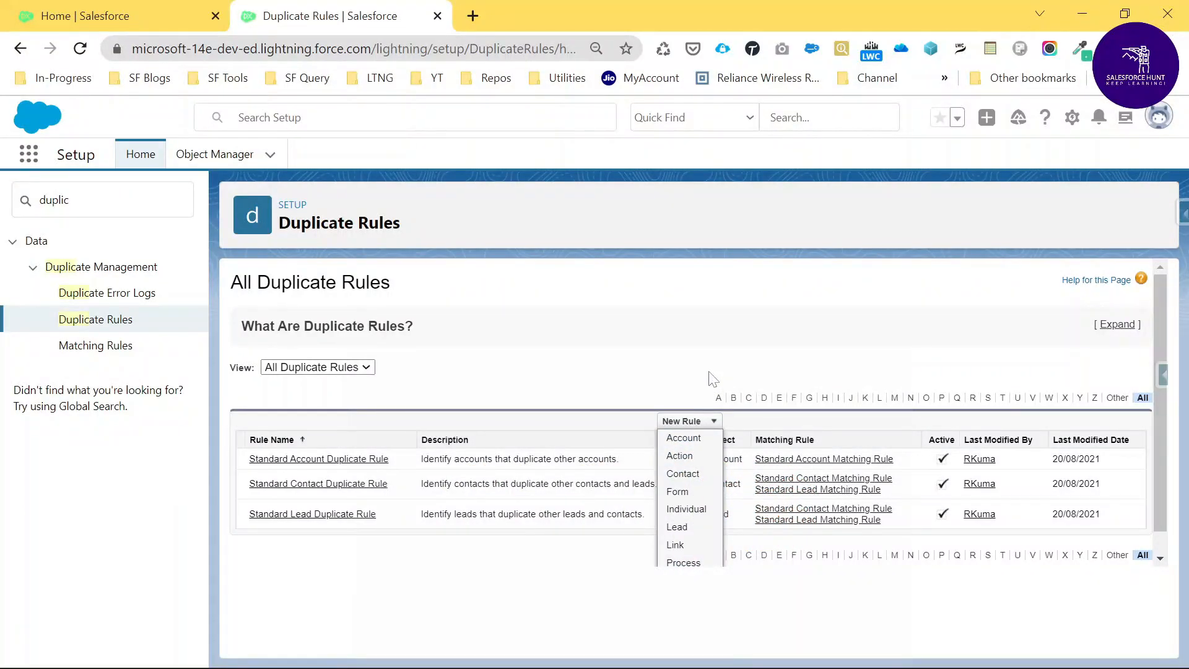
left_click(686, 439)
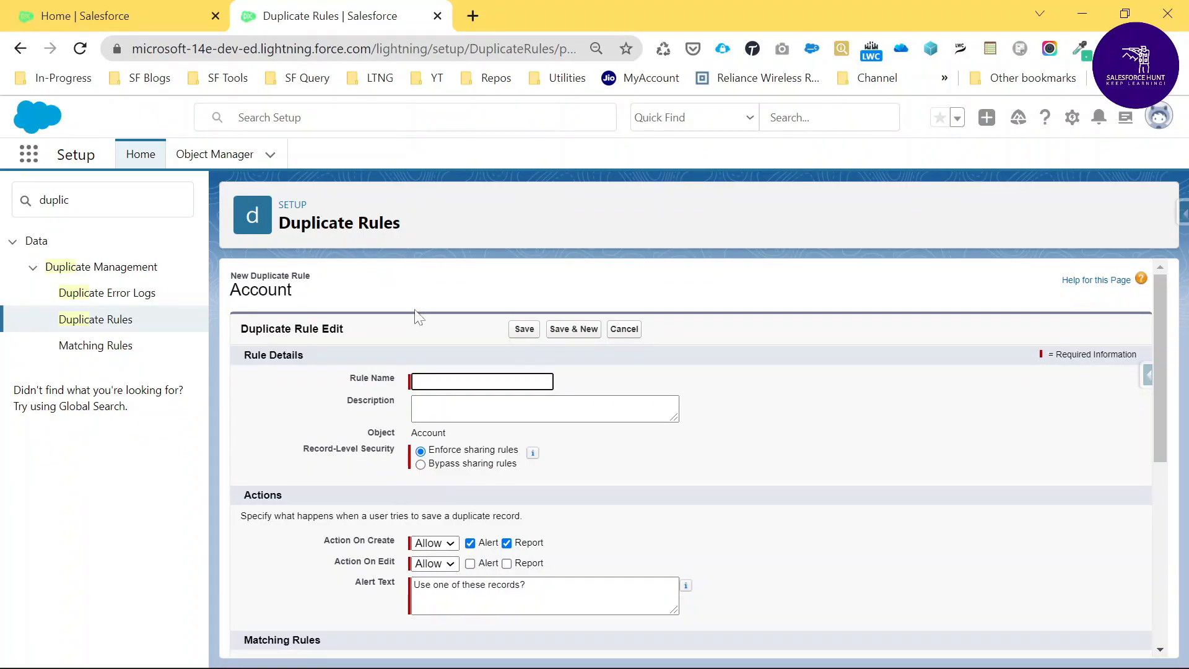
left_click(482, 381)
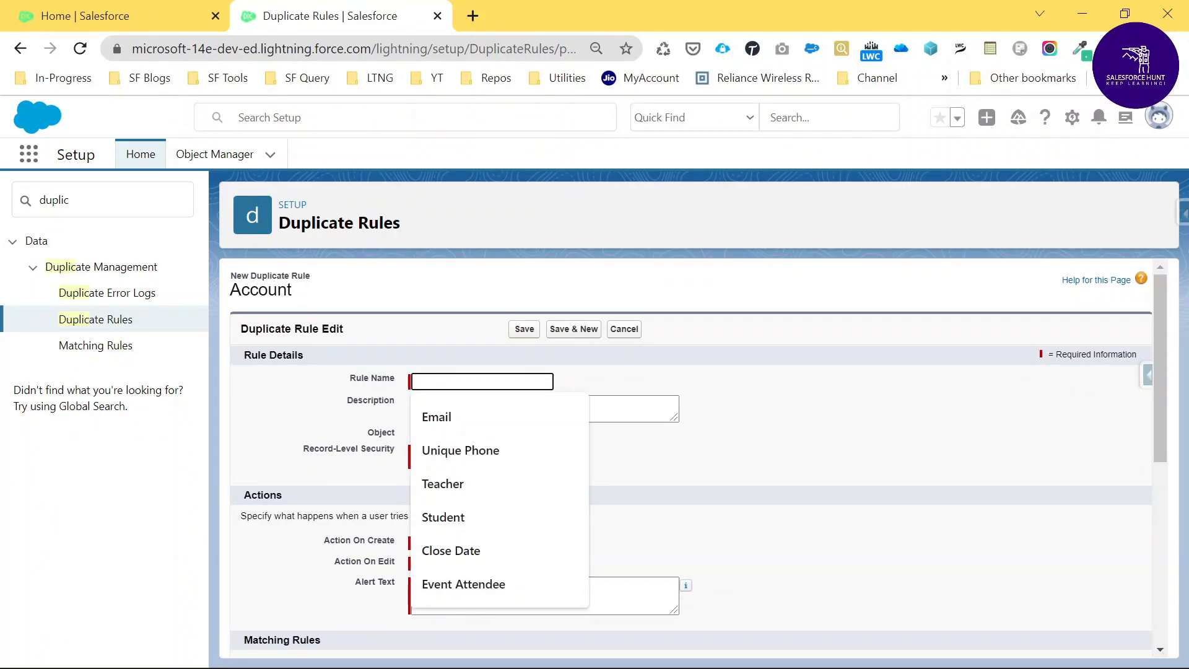
type("Acco")
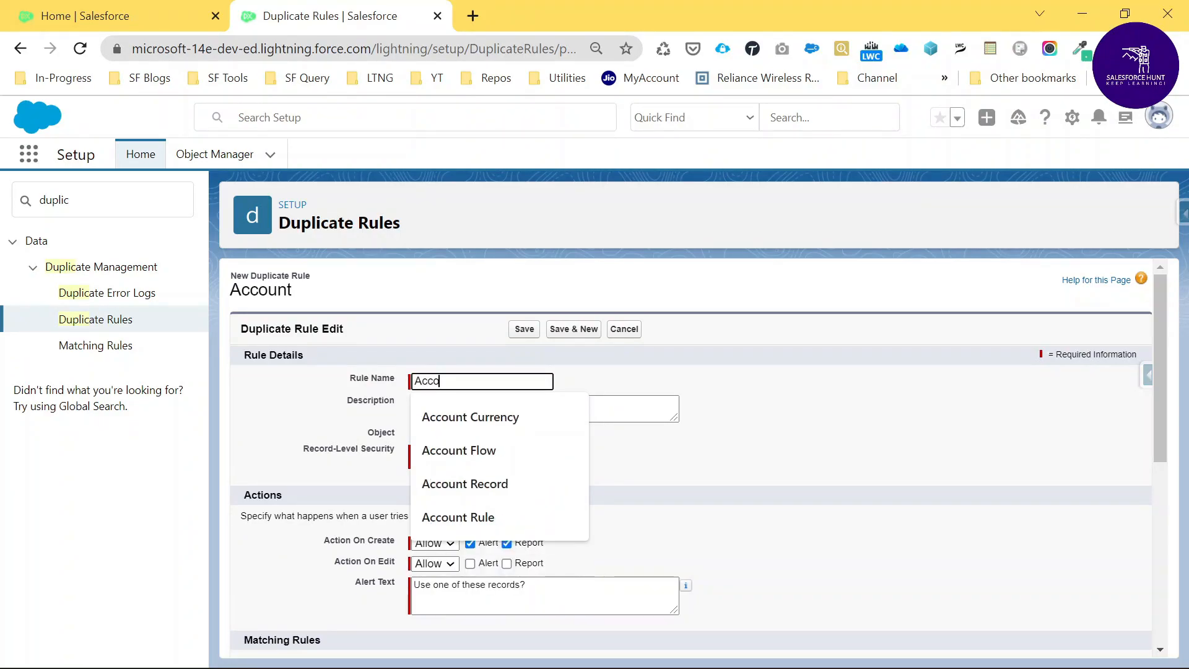
type("unt Rule")
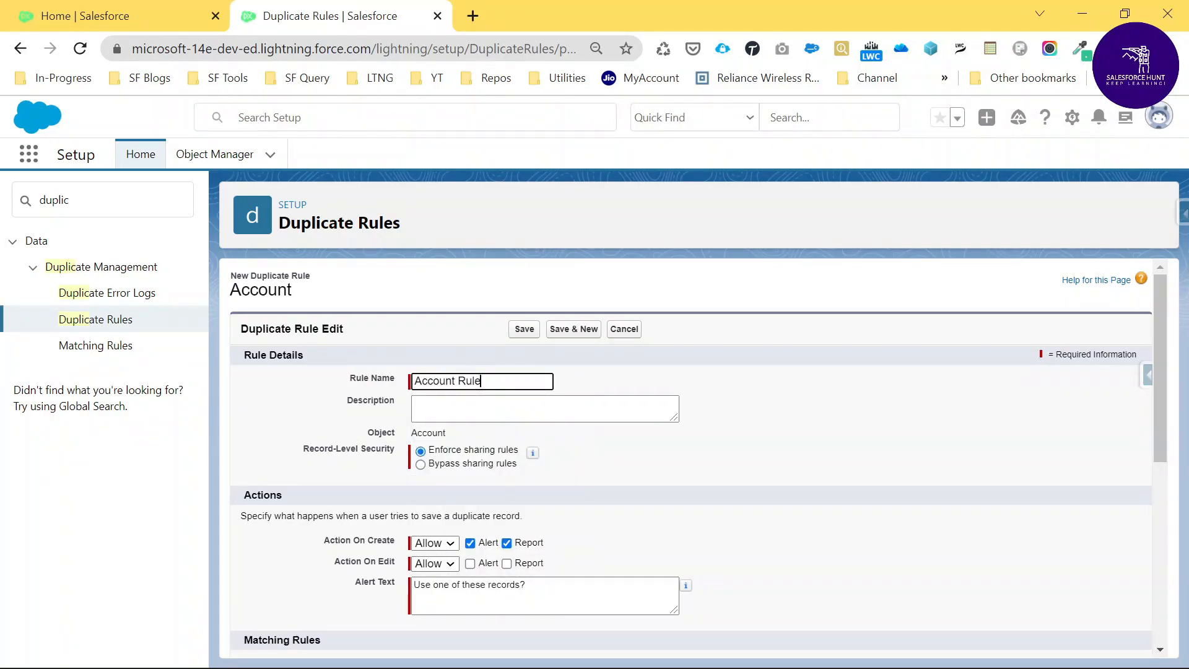
key("Tab")
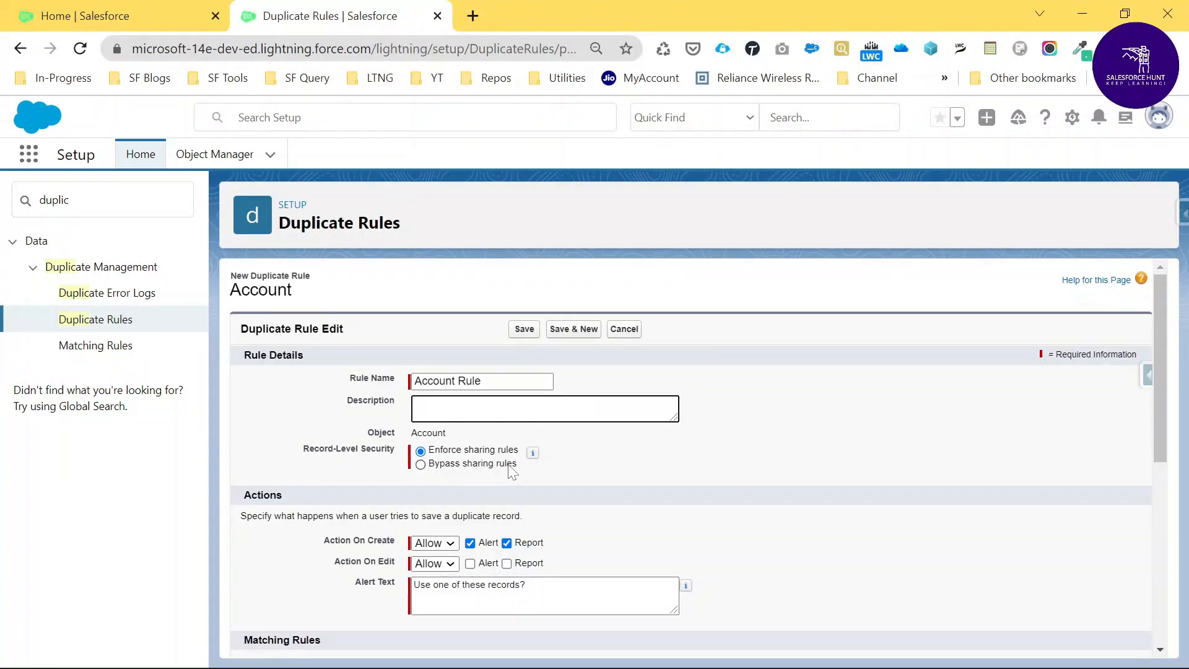
Set Action On Create to Block and enable Alert for Action On Edit.
scroll(513, 472, "down", 3)
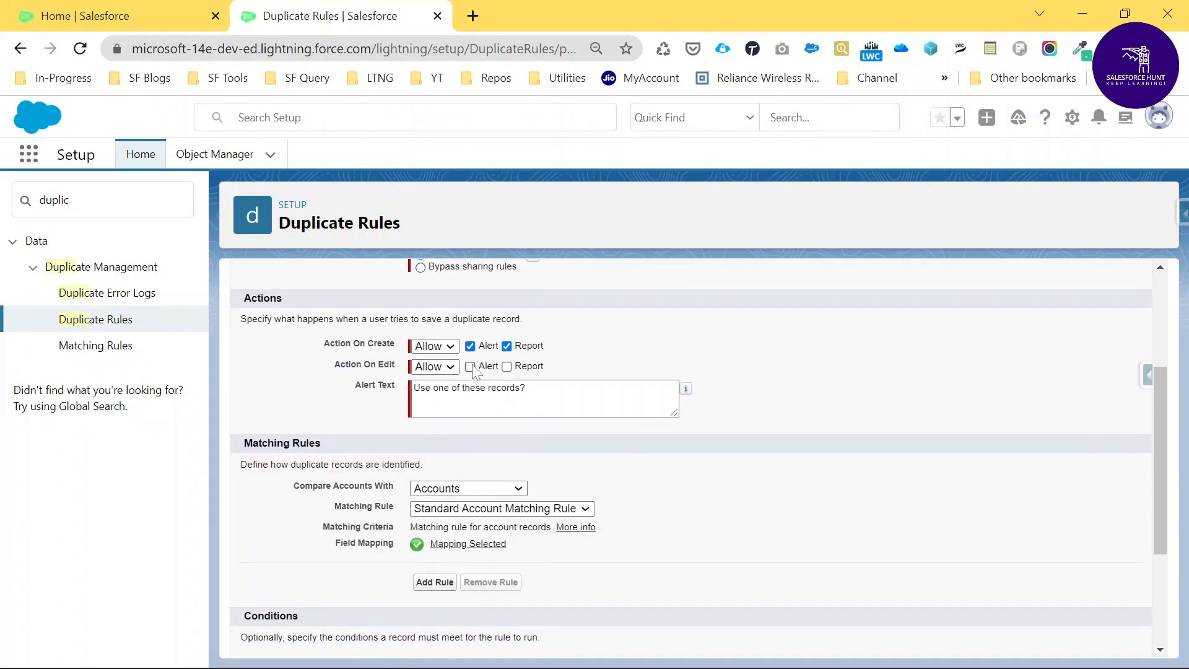
left_click(435, 345)
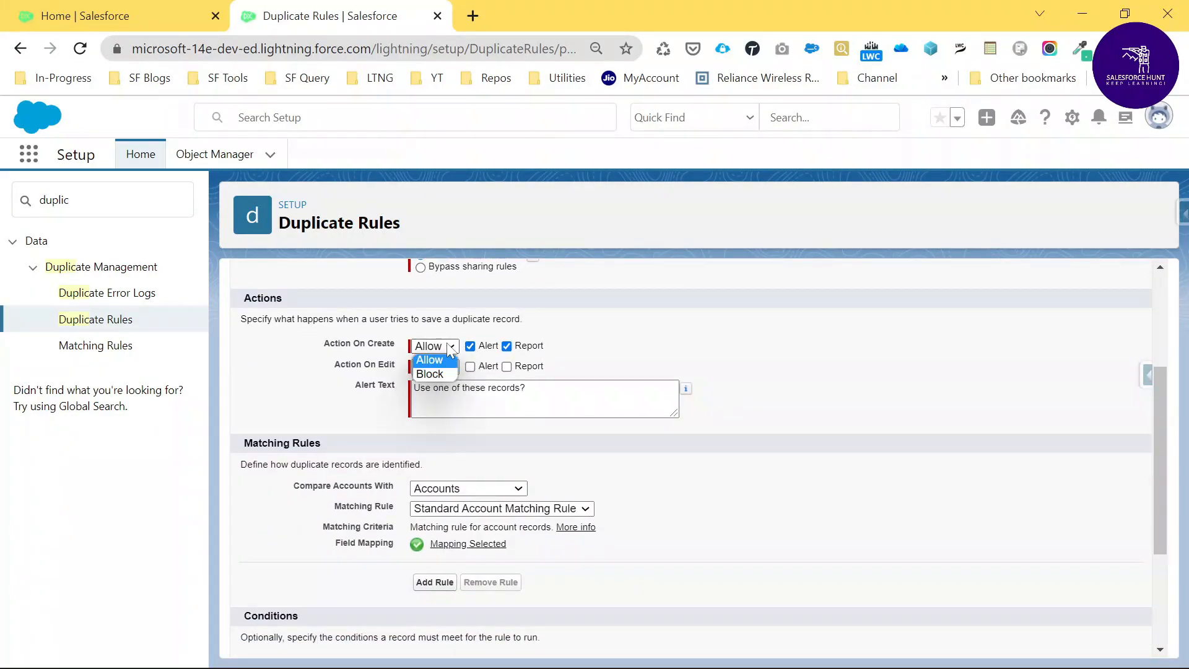
left_click(437, 374)
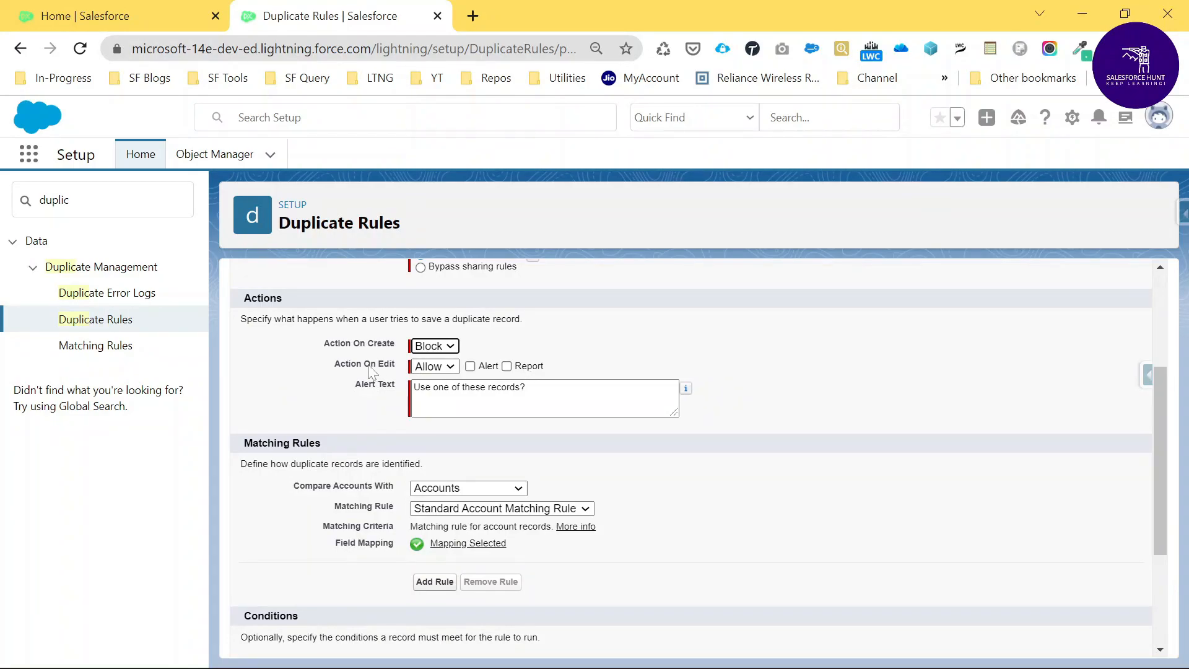
left_click(471, 366)
scroll(431, 342, "down", 3)
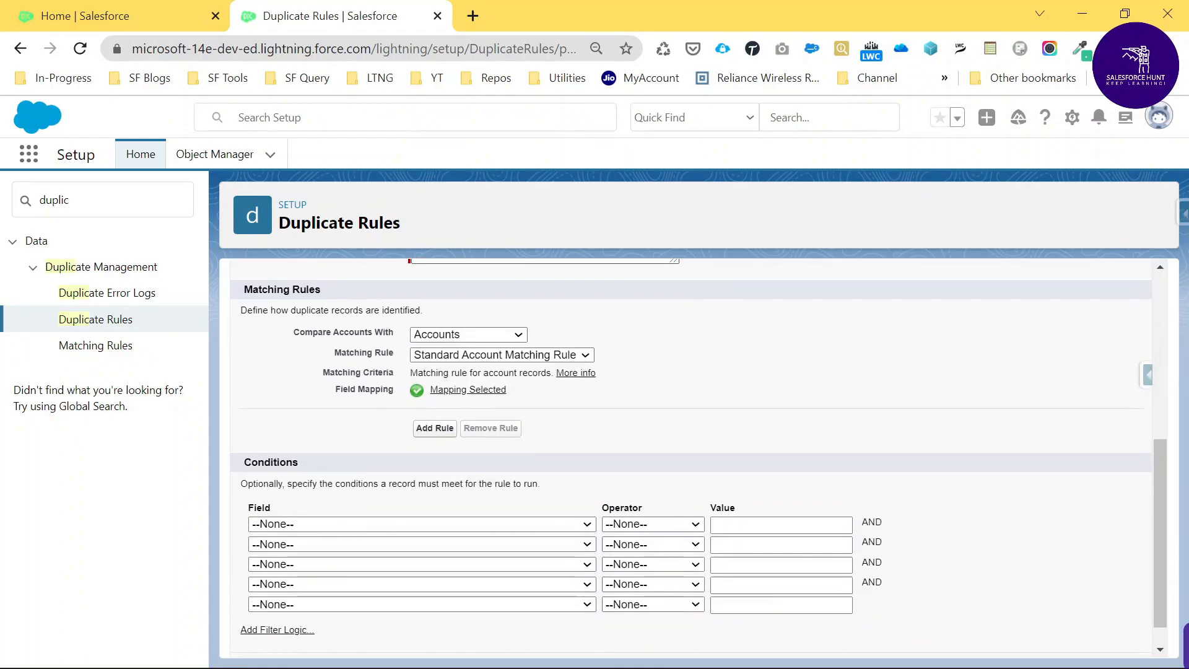
Select the 'Account Rule' matching rule and save the duplicate rule.
left_click(454, 356)
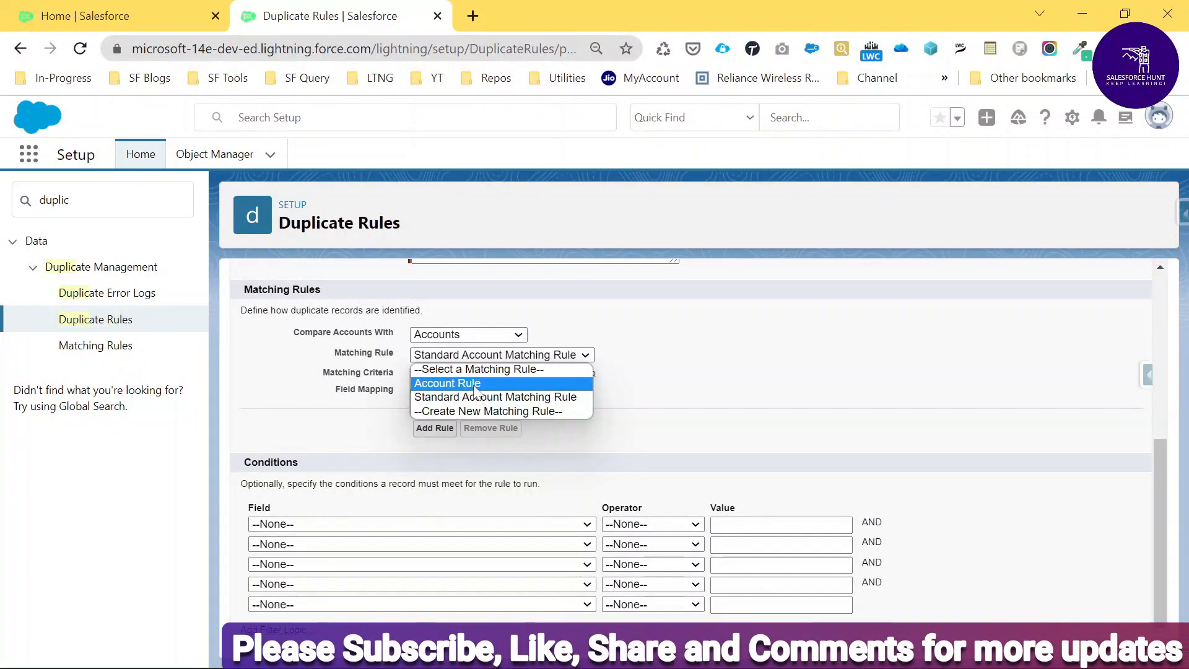
left_click(472, 384)
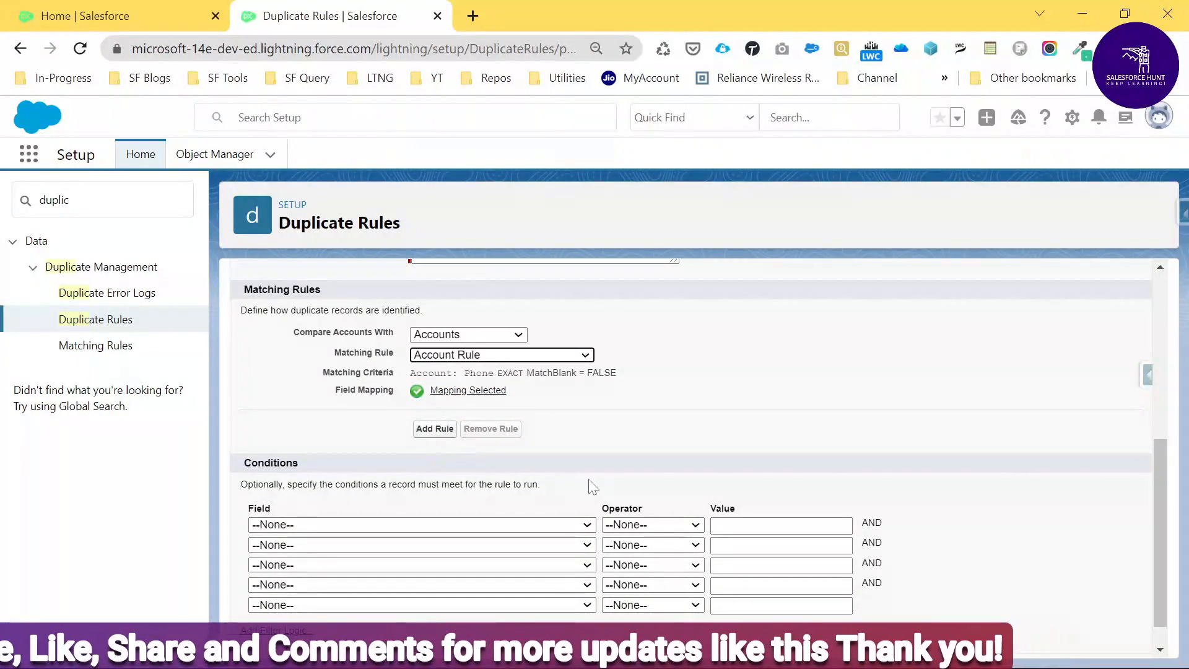
scroll(590, 486, "down", 1)
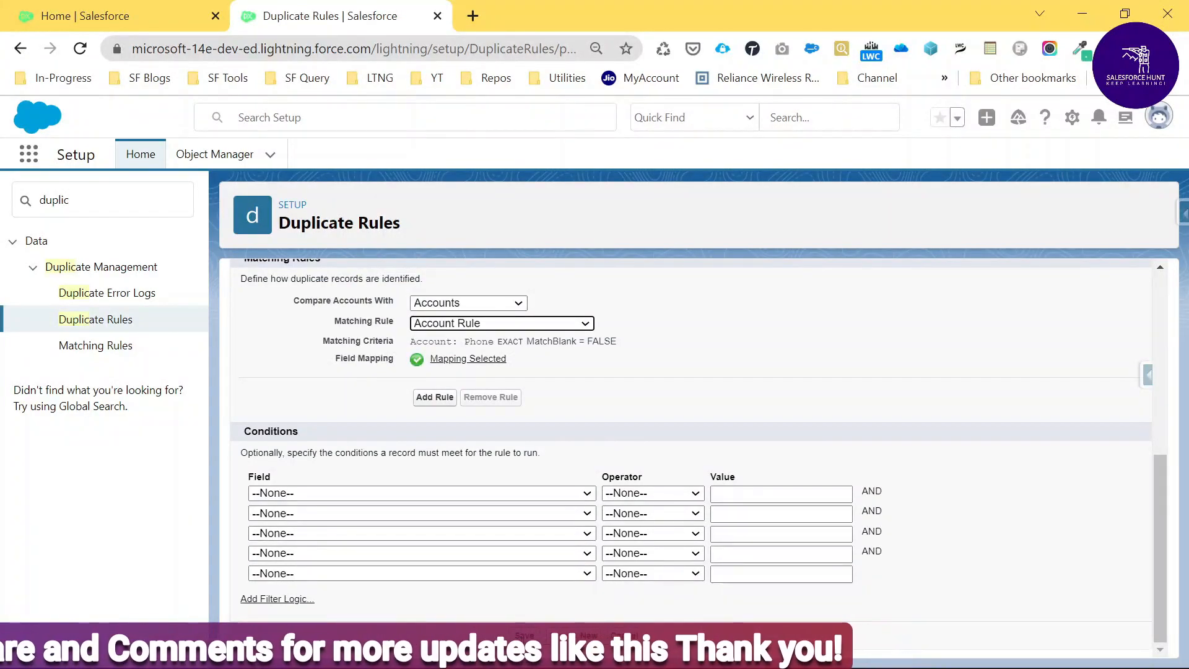
left_click(530, 635)
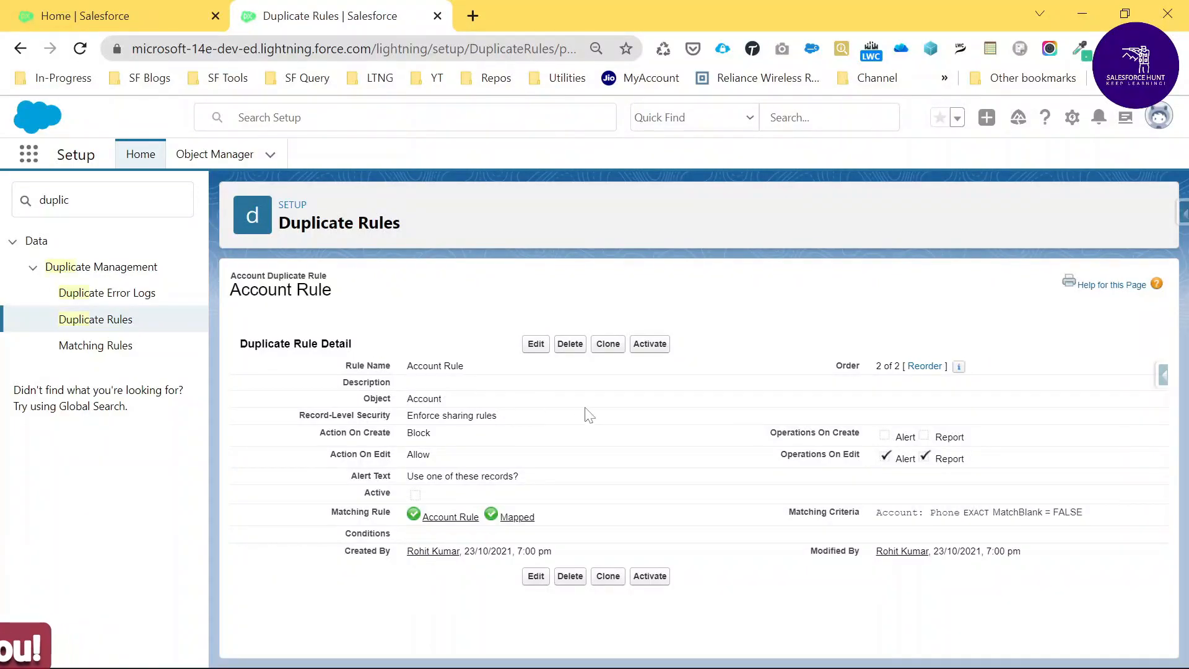
Activate the Account Rule duplicate rule and switch back to the Home | Salesforce tab.
left_click(651, 345)
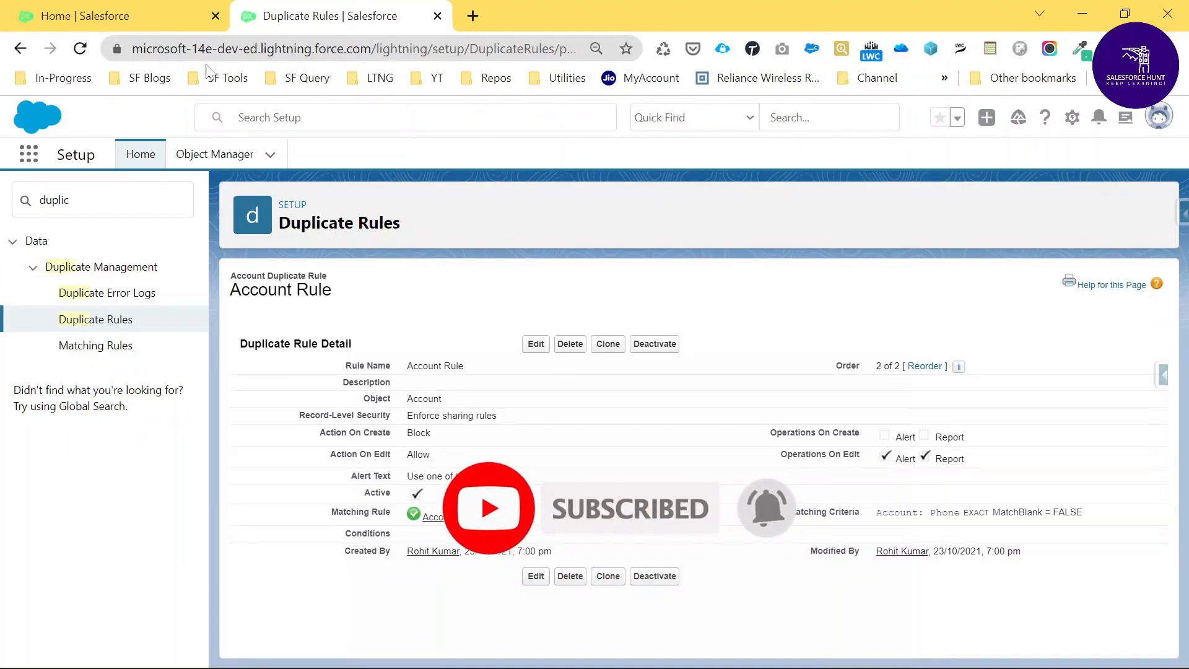
left_click(103, 19)
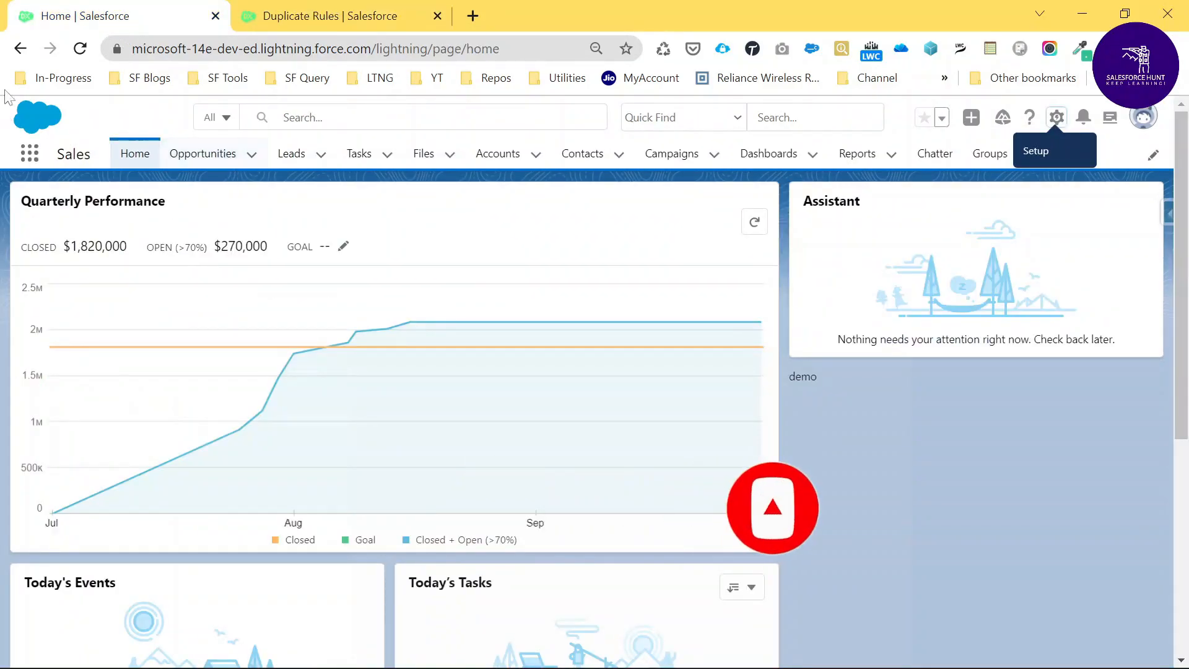
Reload the home page, go to Accounts, and switch to the All Accounts list view.
key("F5")
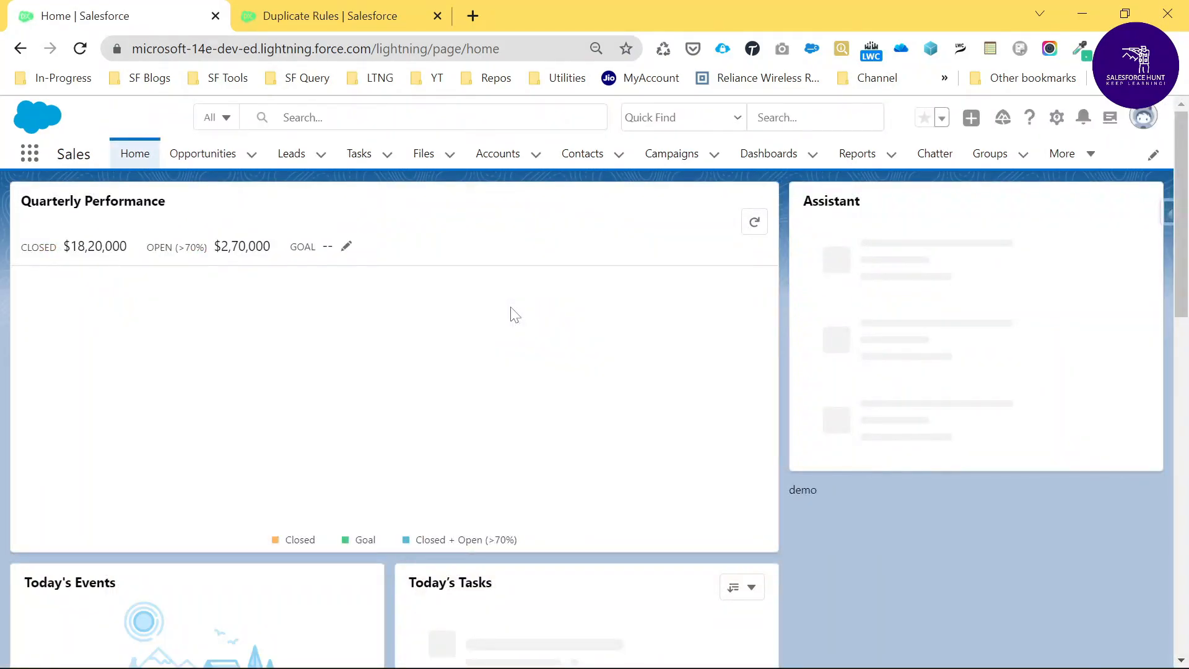
left_click(499, 162)
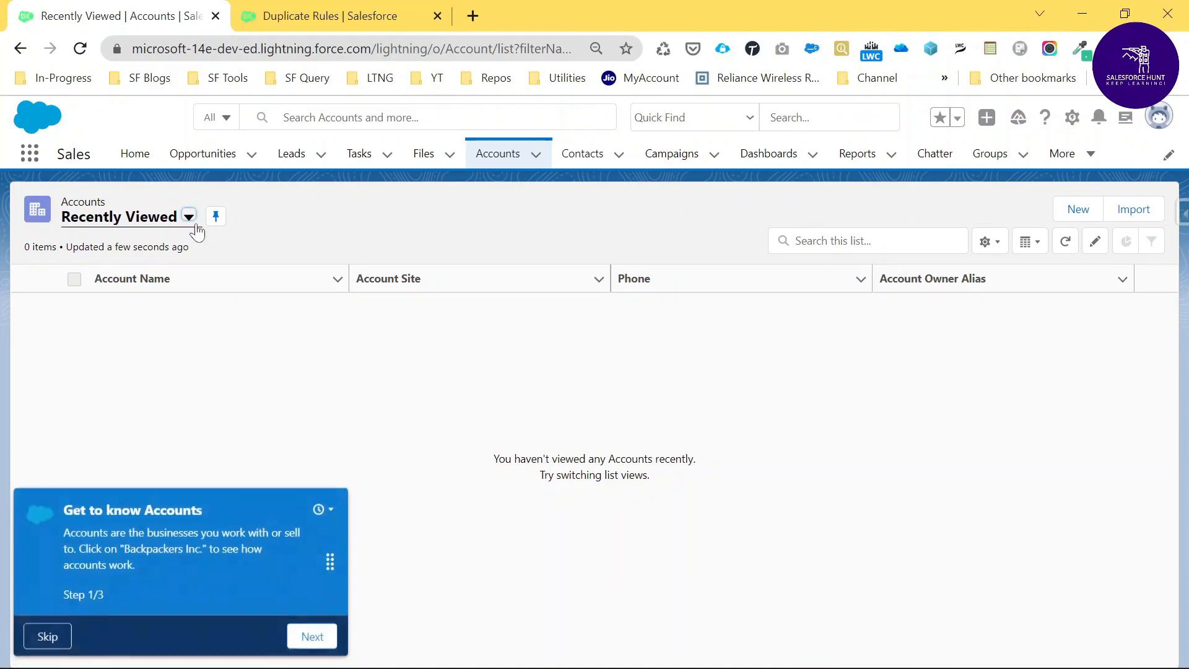
left_click(189, 217)
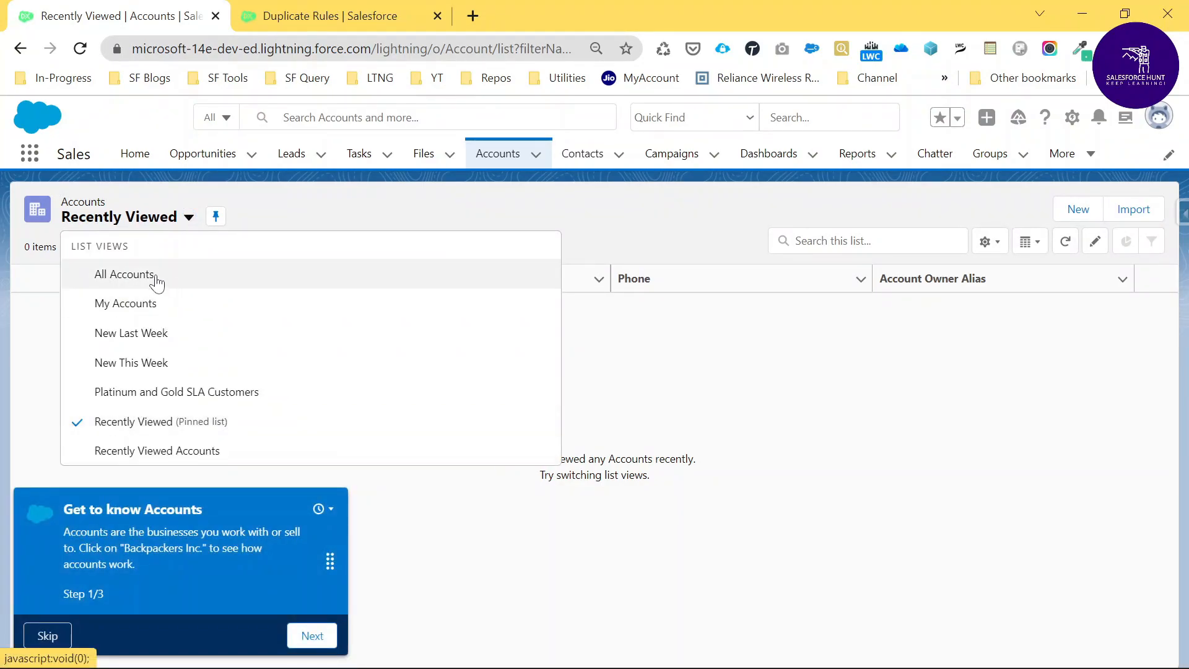
left_click(156, 276)
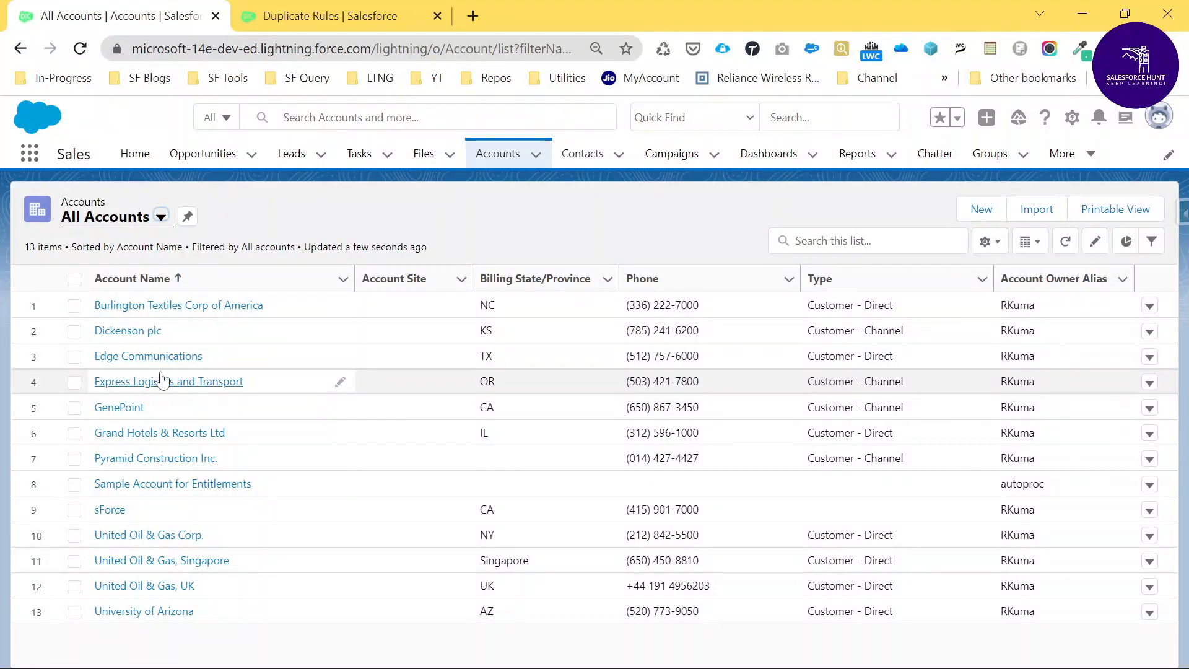
Check Burlington Textiles Corp of America's Phone in its edit form, cancel, and return to Accounts.
left_click(166, 311)
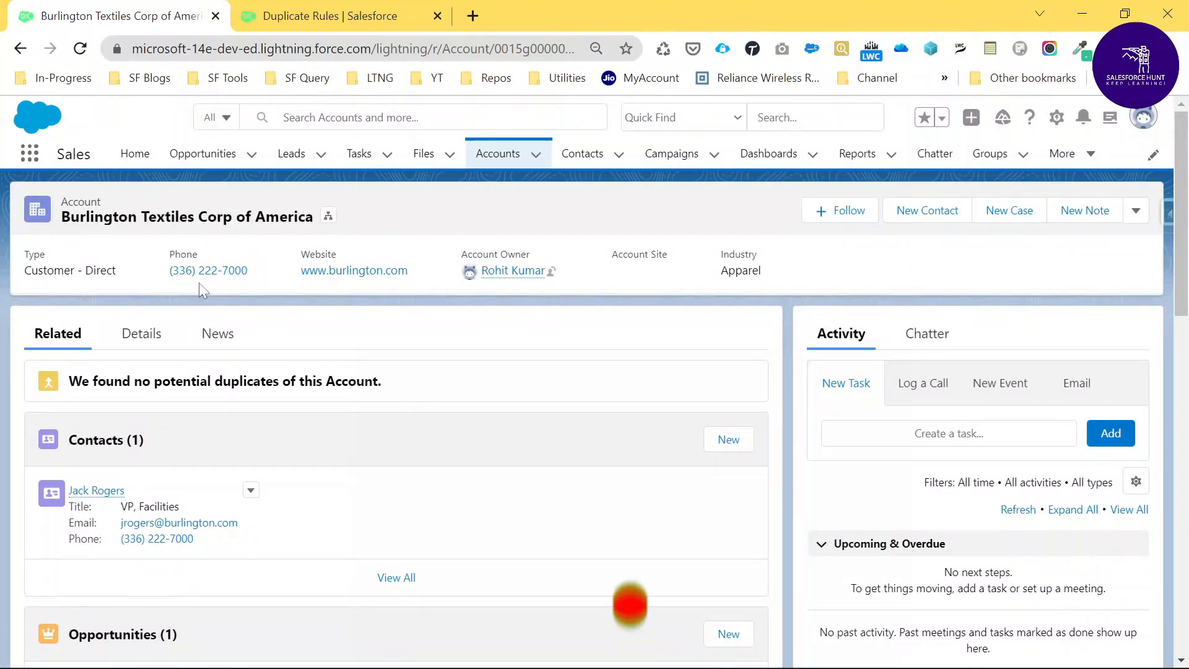
left_click(1137, 213)
left_click(1042, 356)
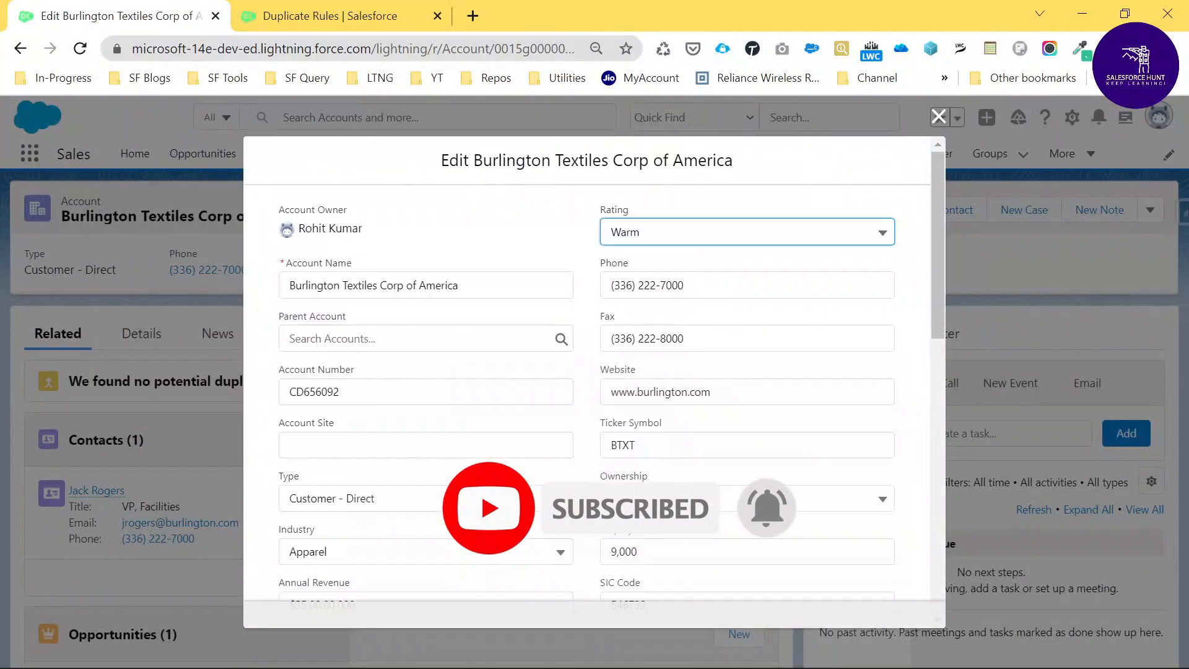
key("Tab")
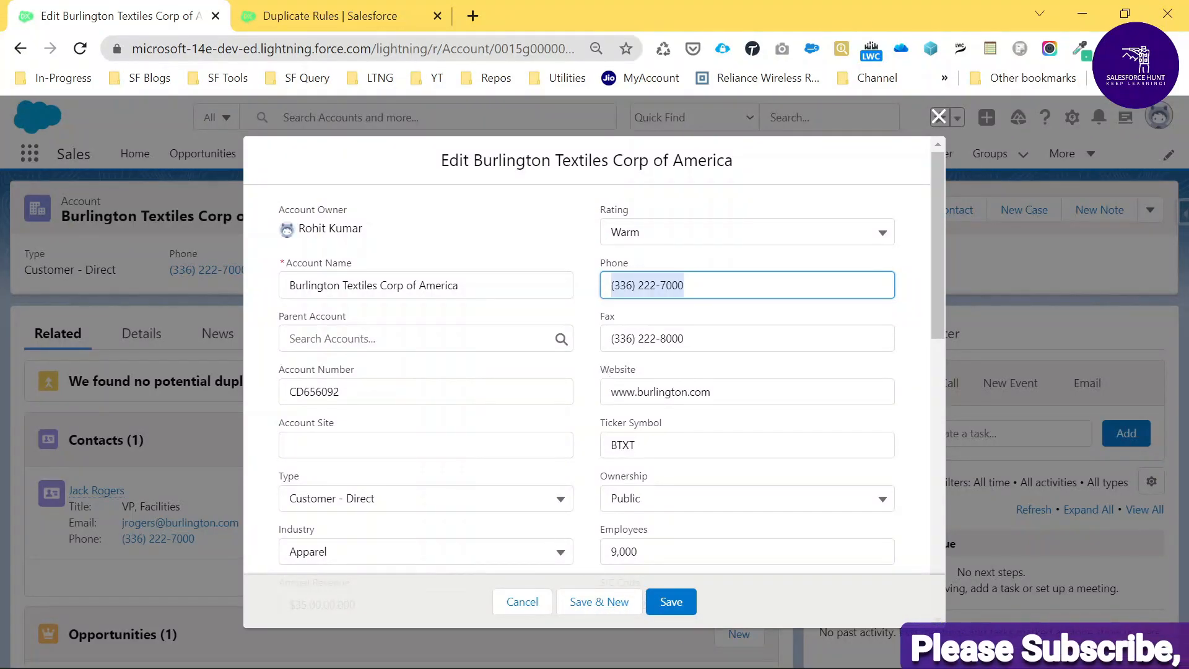
left_click(522, 602)
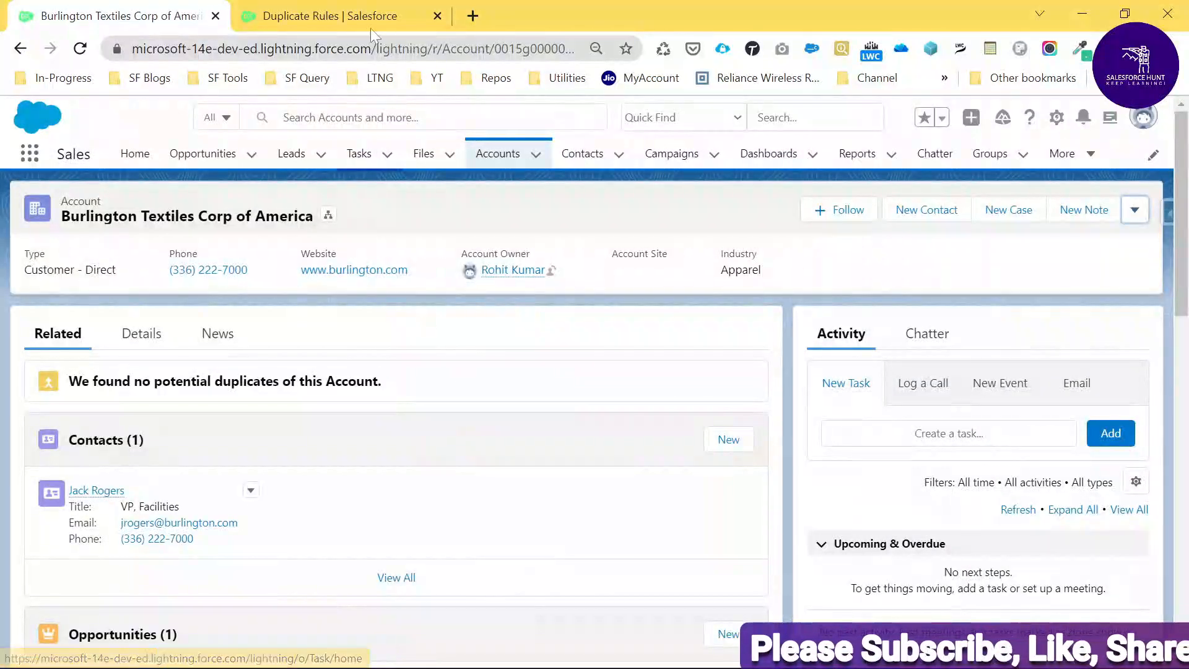
left_click(498, 155)
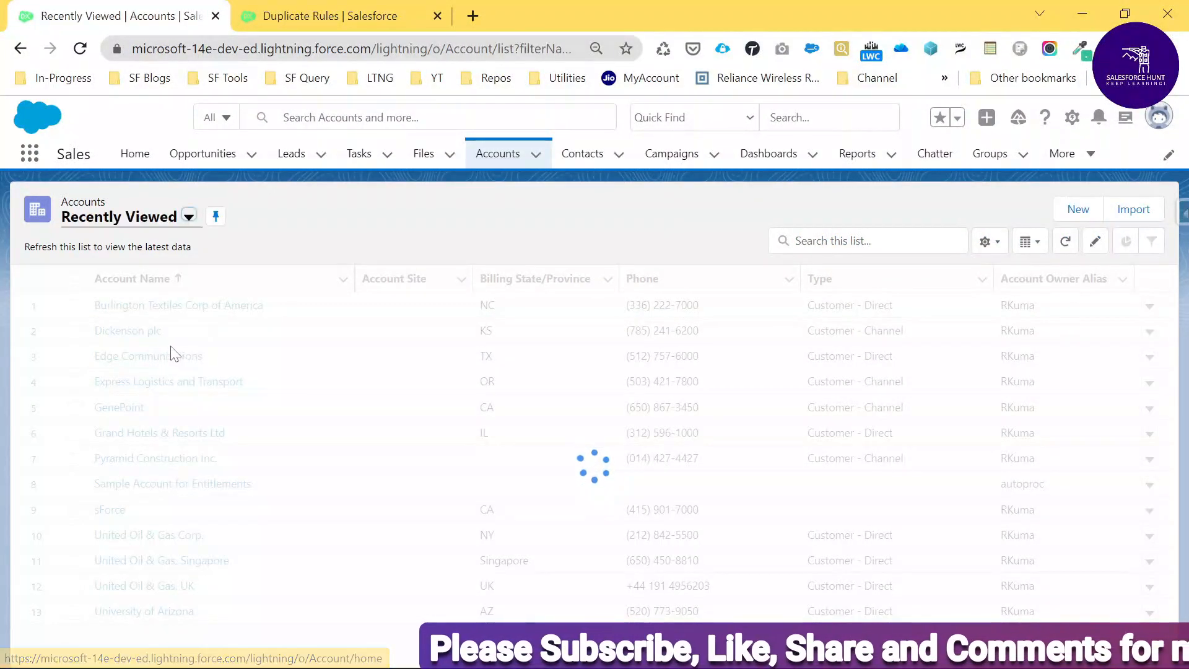
Open the Edge Communications account from the All Accounts list view.
left_click(189, 216)
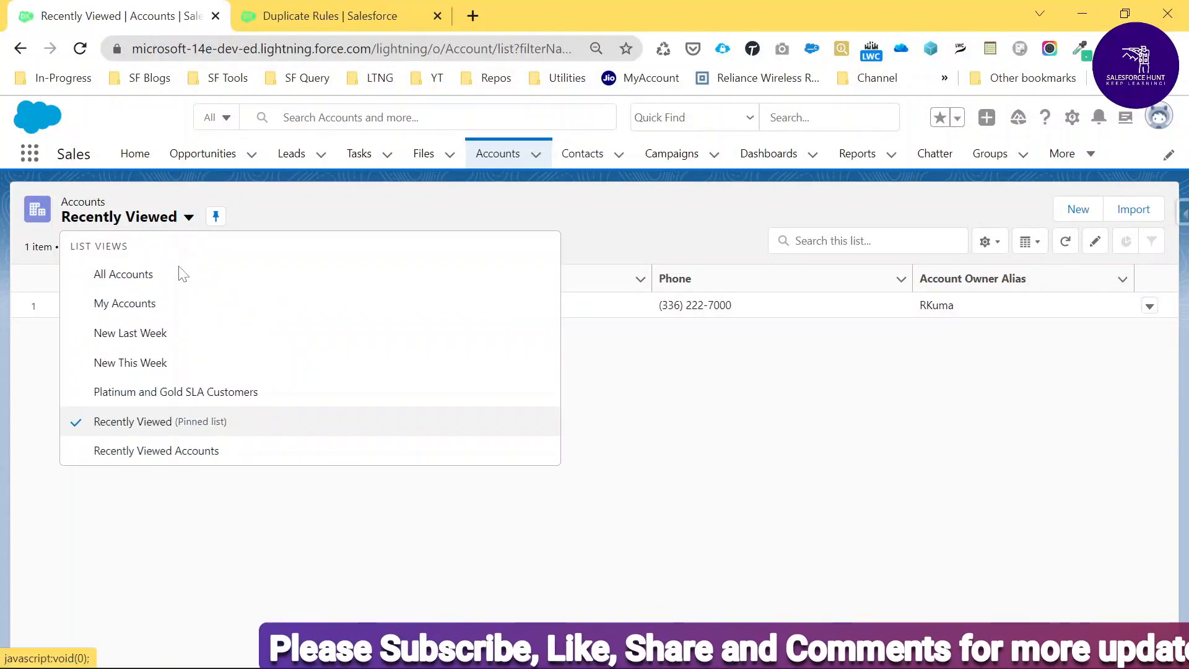
left_click(133, 288)
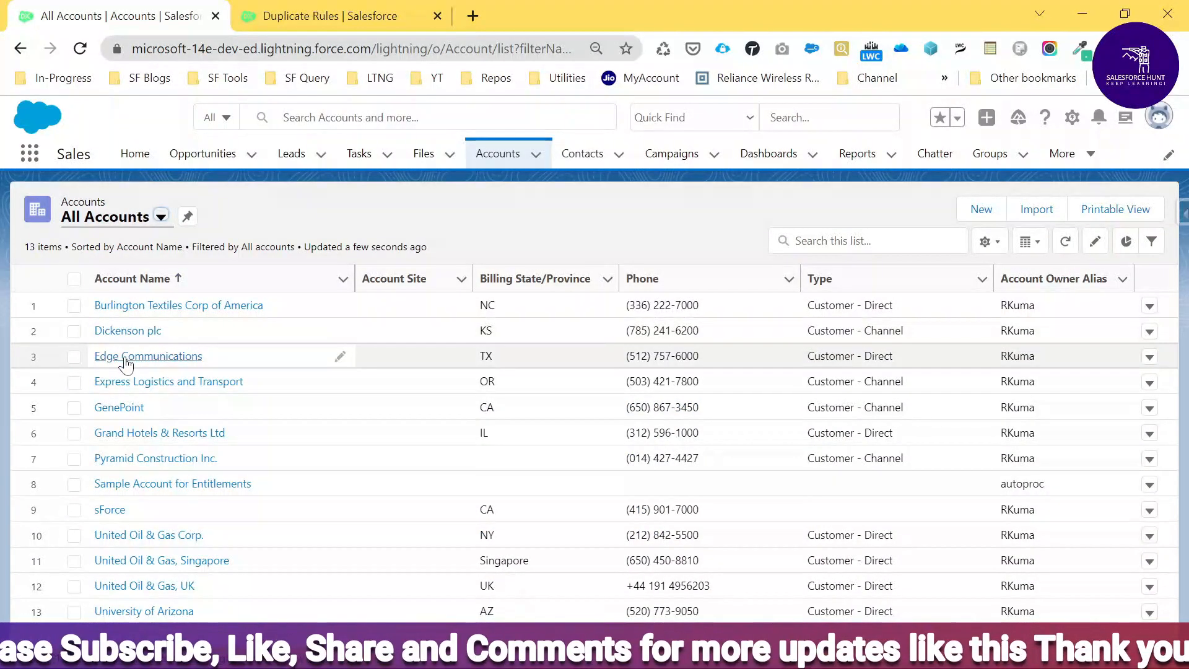
left_click(124, 361)
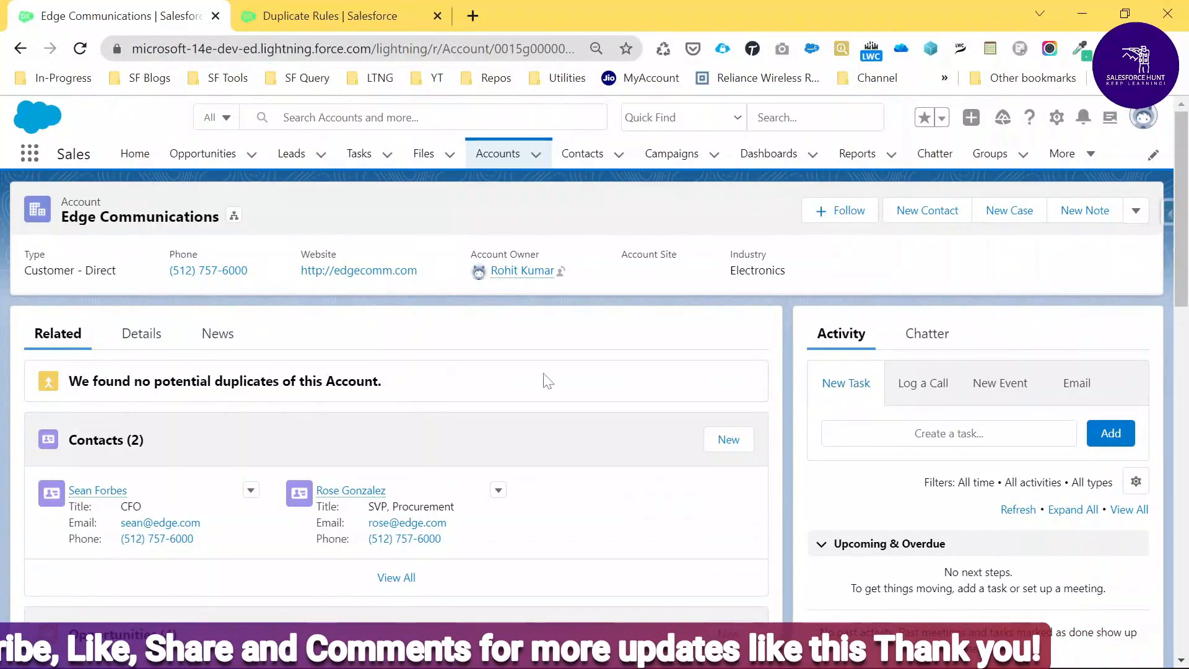
left_click(1134, 210)
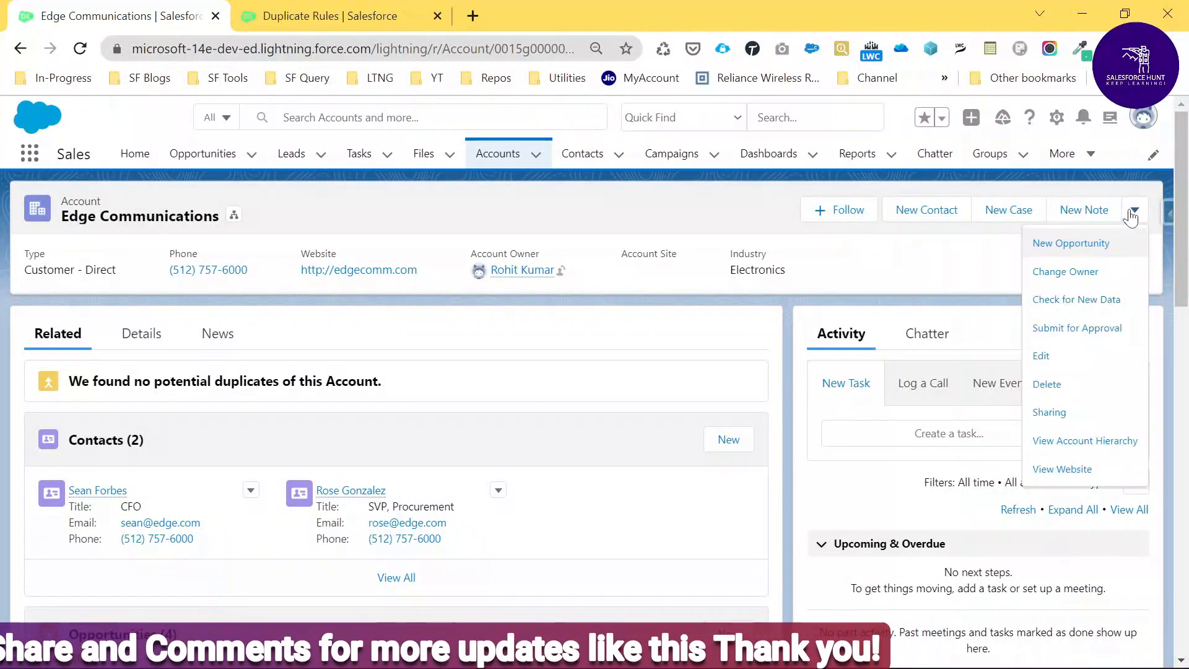
left_click(1042, 358)
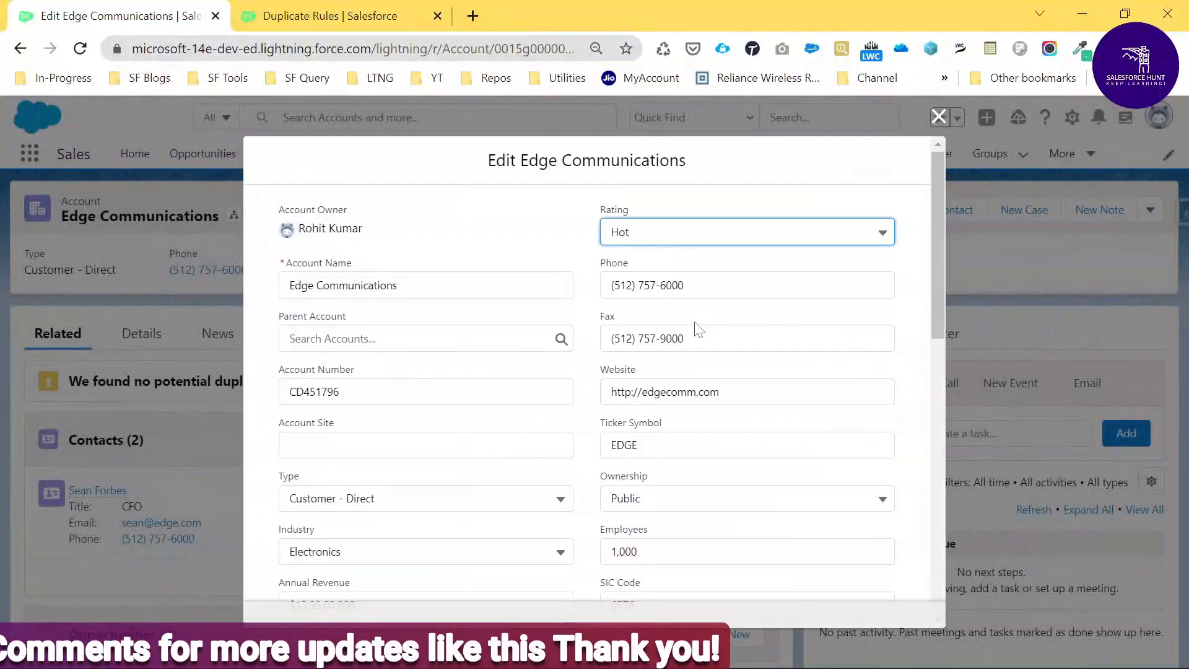
key("Tab")
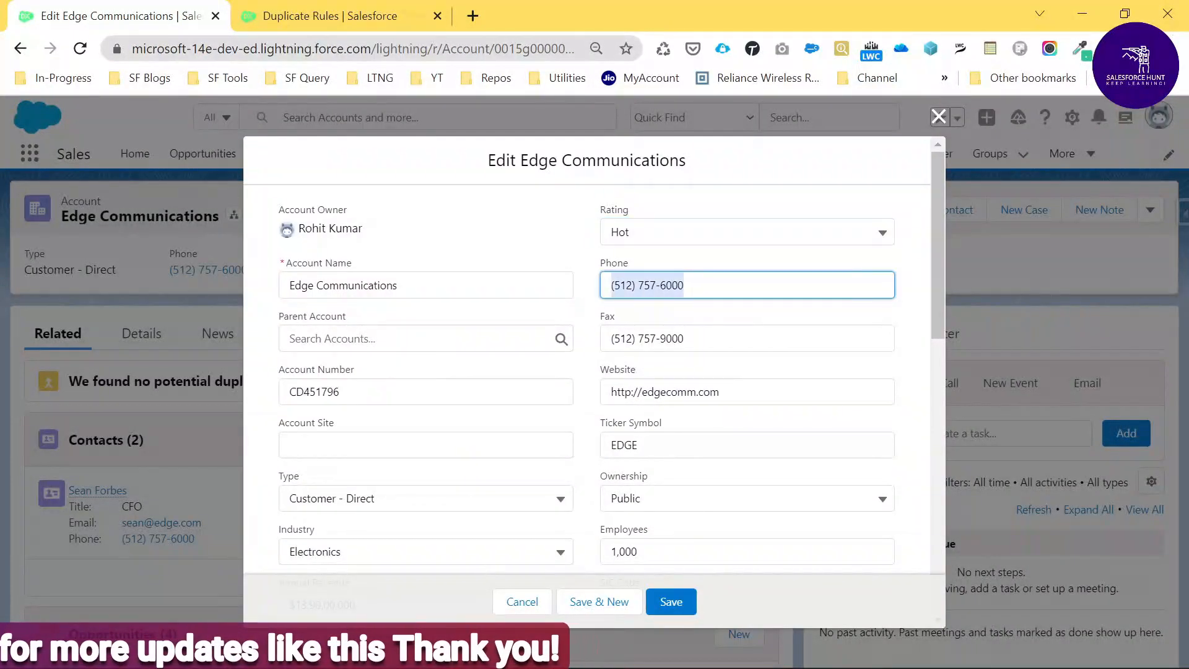
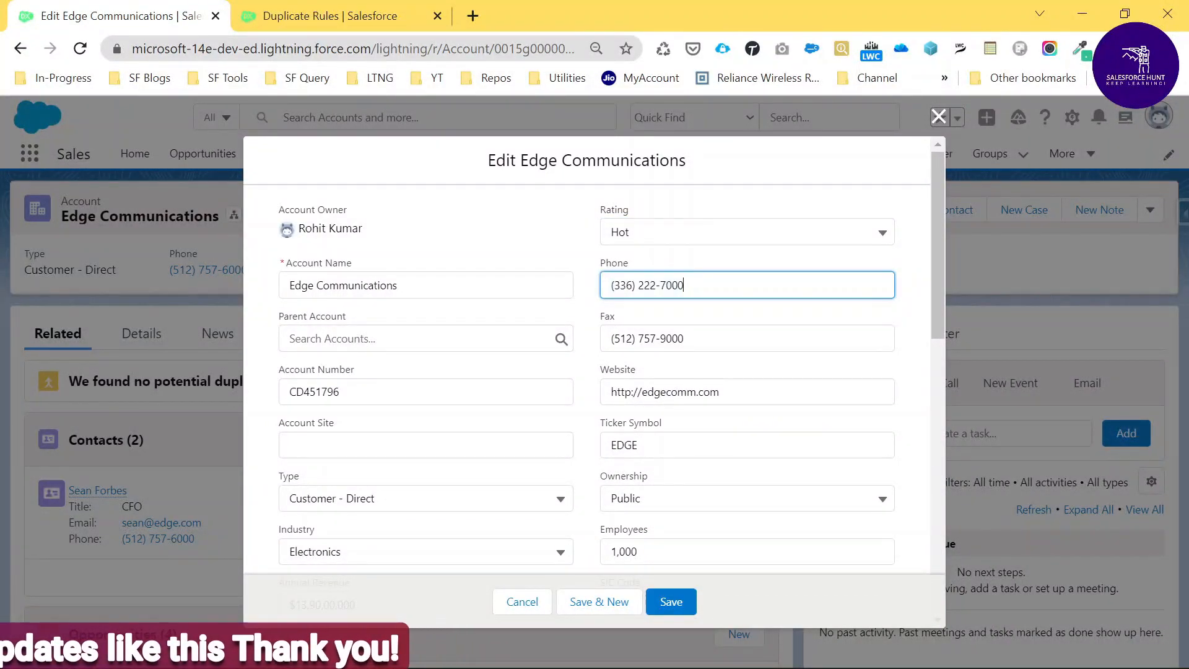
left_click(672, 602)
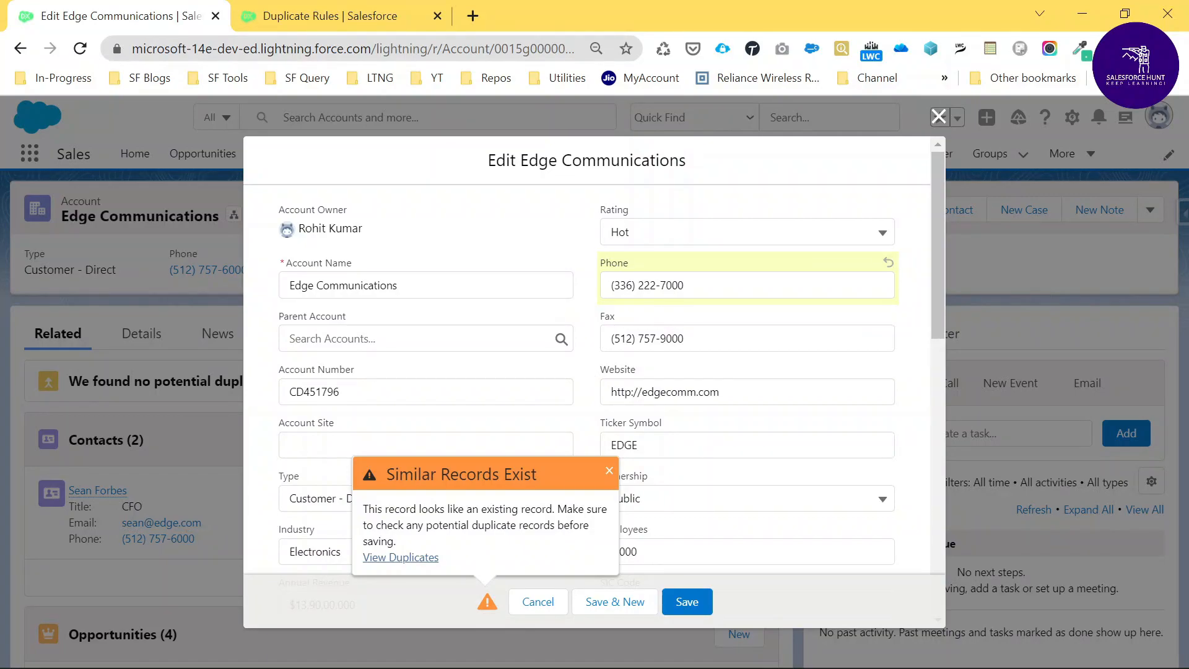
left_click(406, 557)
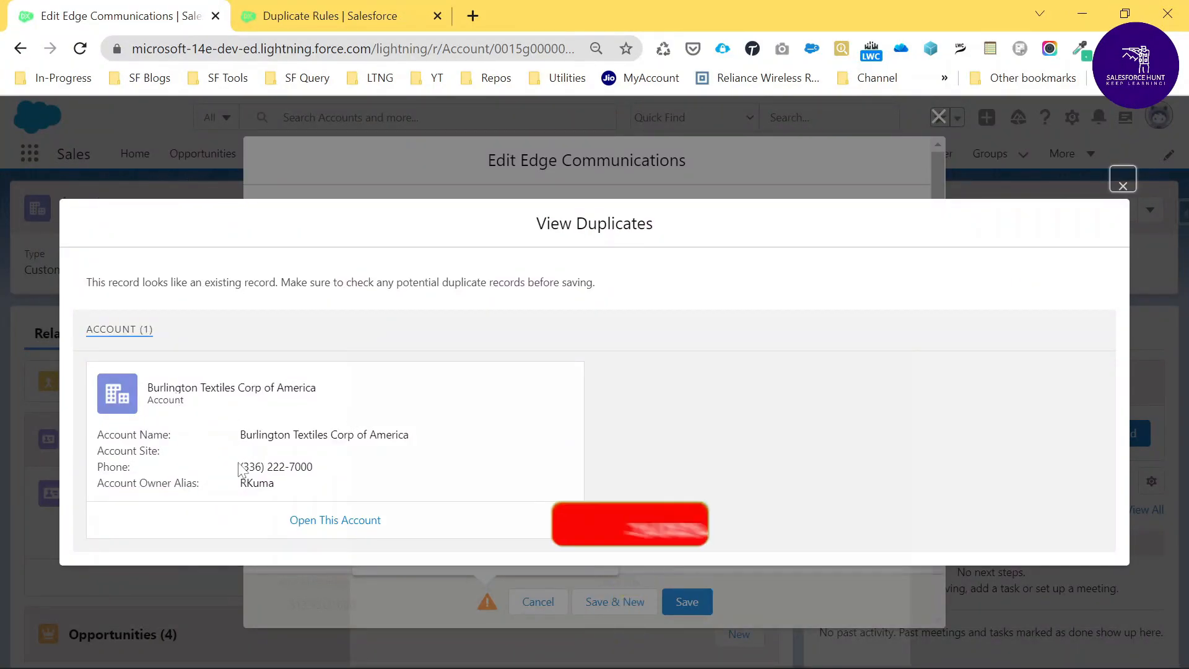
left_click_drag(235, 469, 347, 472)
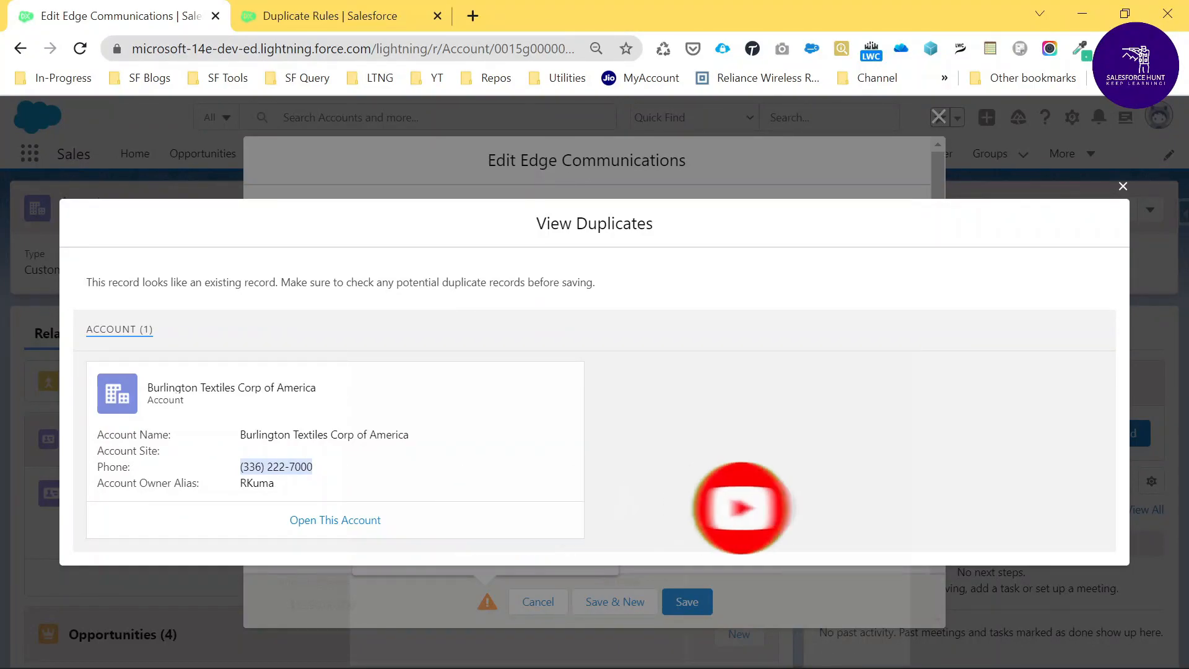
left_click(232, 470)
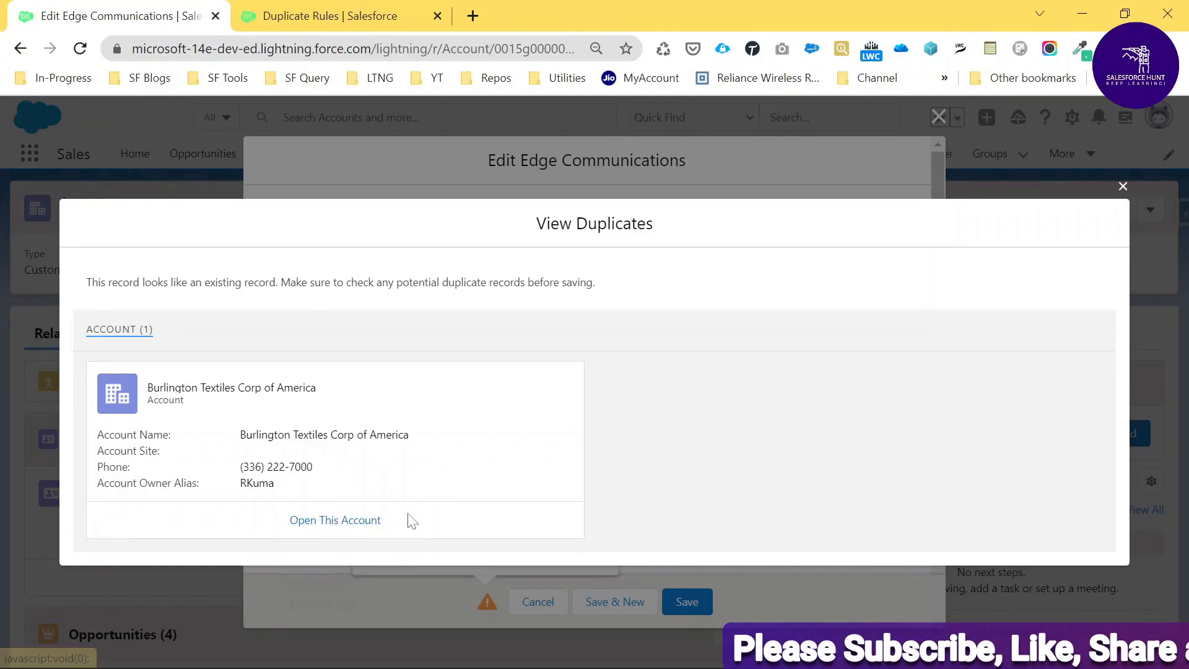
Close the View Duplicates dialog to return to the Edge Communications edit form.
left_click(1122, 186)
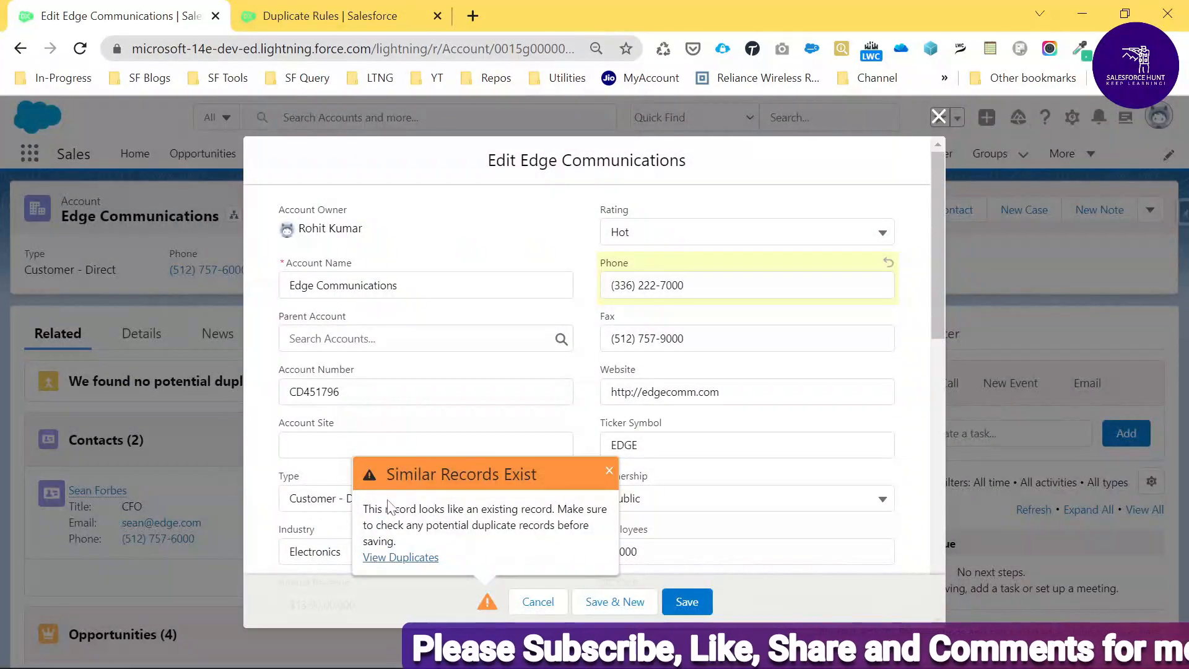